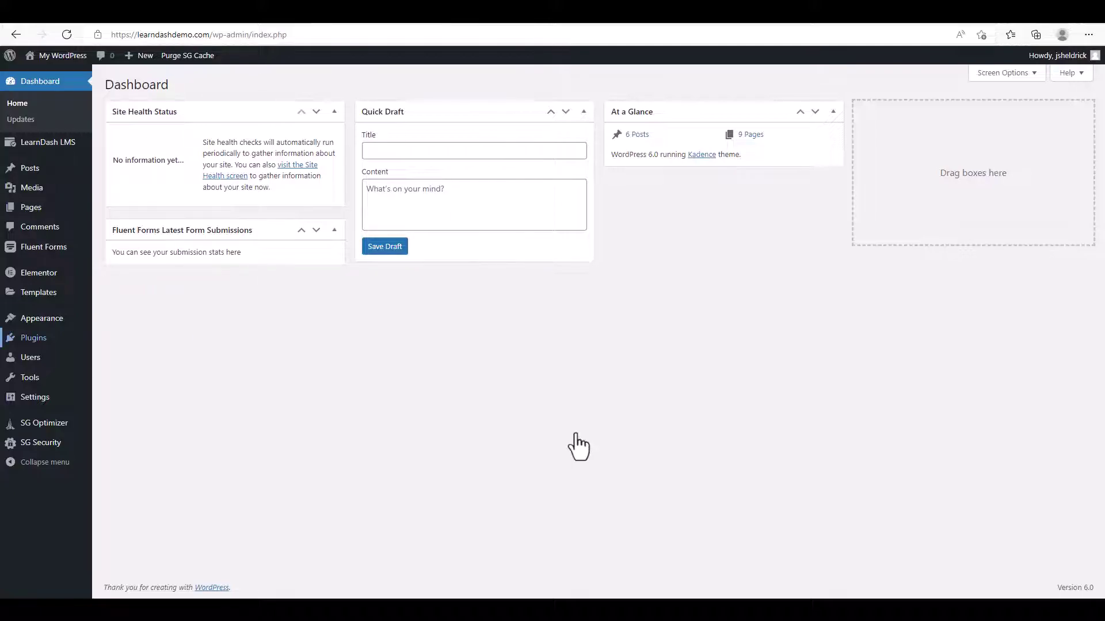
# Search the plugin directory for 'wappointment', then install and activate the Wappointment plugin.
pyautogui.moveTo(34, 338)
pyautogui.click(115, 357)
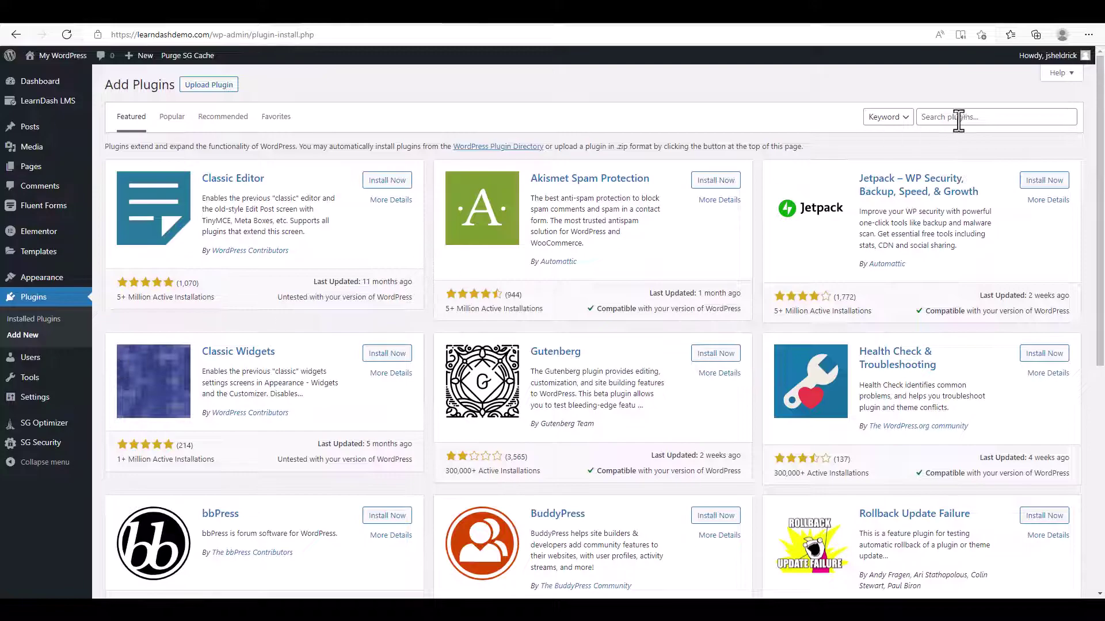
pyautogui.click(959, 116)
pyautogui.press('Down')
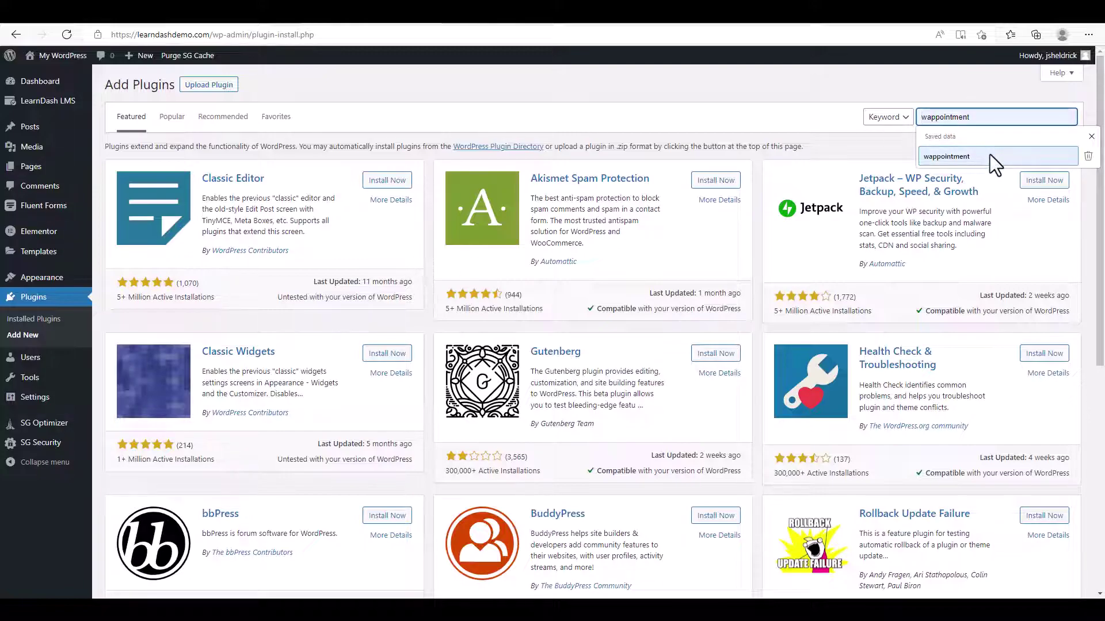
pyautogui.click(989, 154)
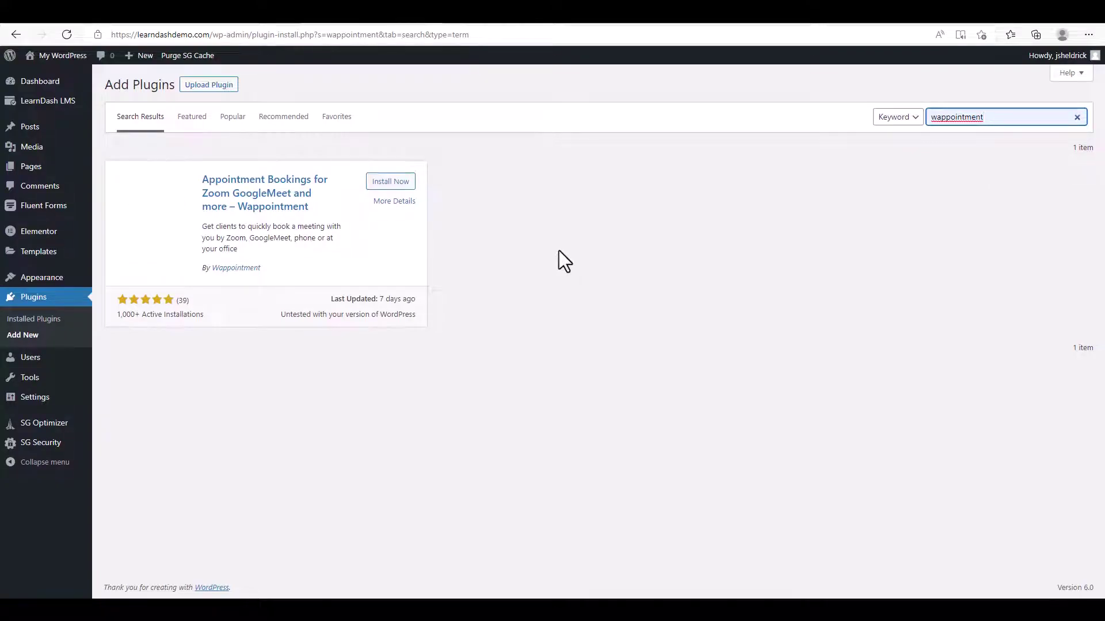
pyautogui.click(403, 183)
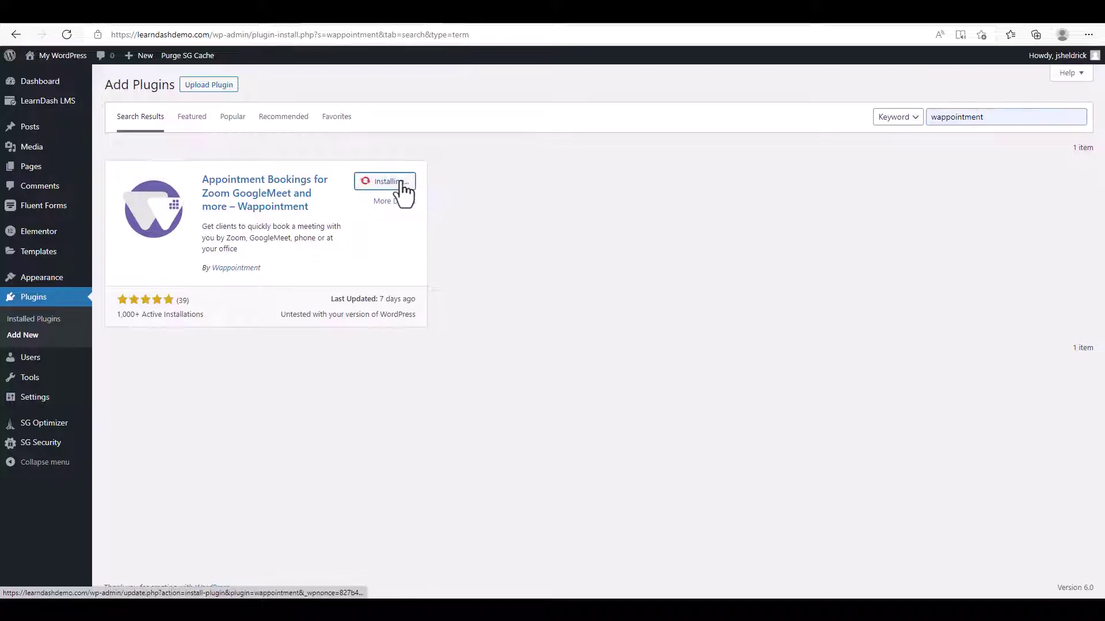
pyautogui.click(394, 182)
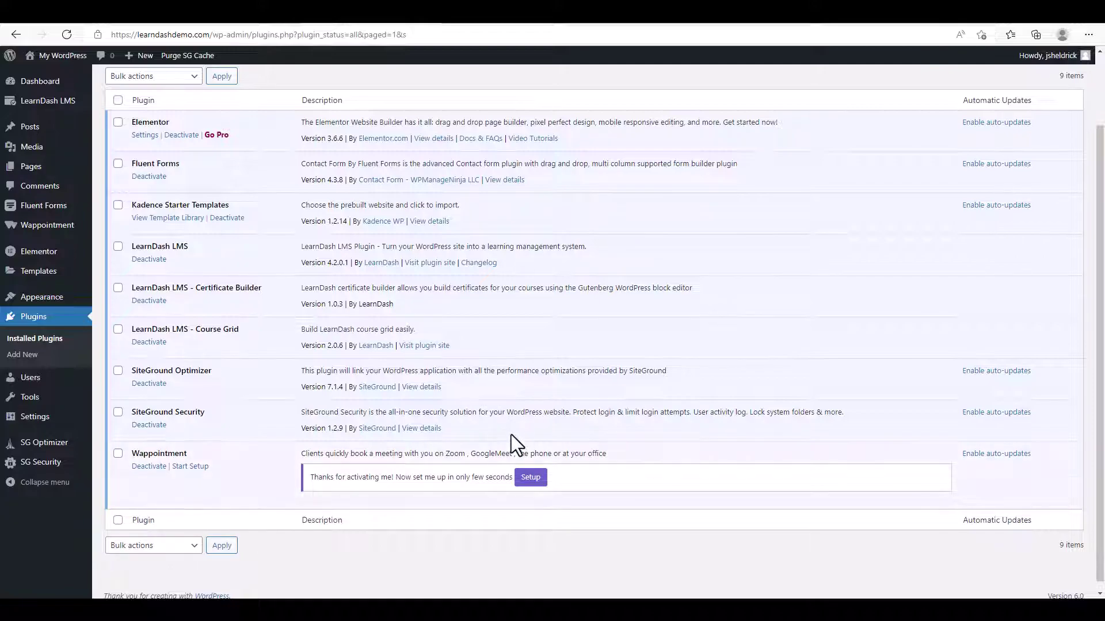
# Start the Weekly Availability wizard and create a staff account with a new name and e-mail address.
pyautogui.click(530, 479)
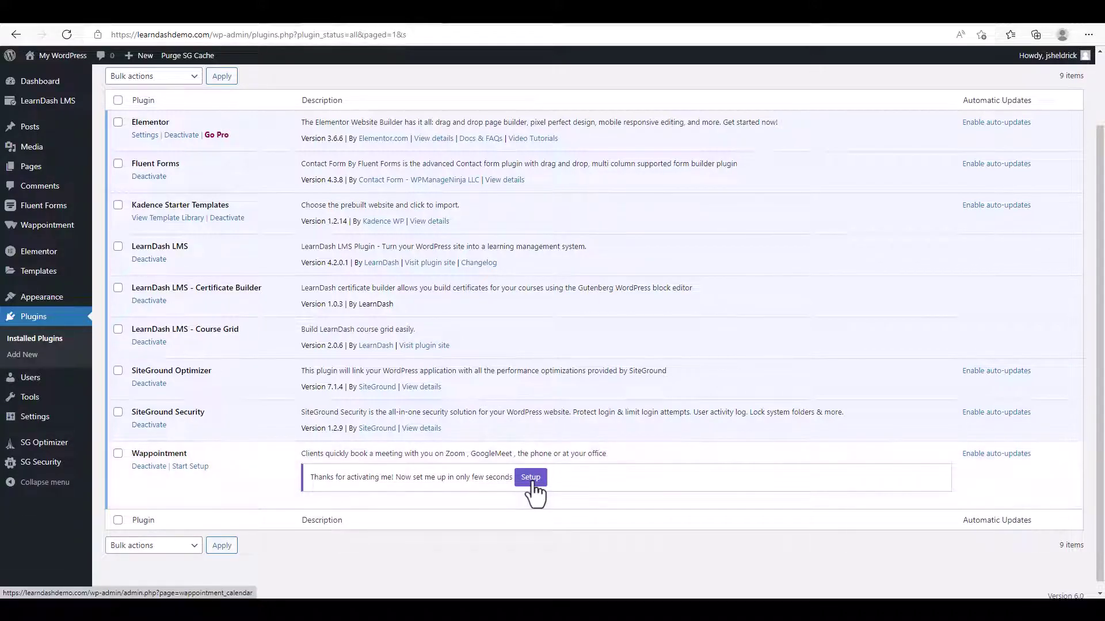
pyautogui.click(189, 217)
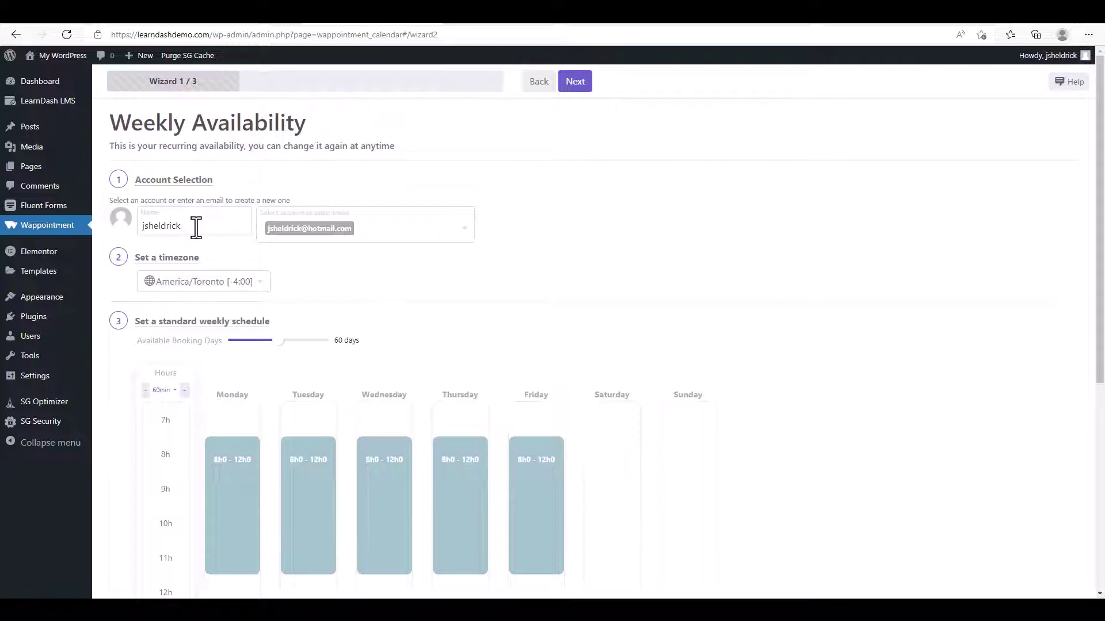
pyautogui.moveTo(196, 226); pyautogui.dragTo(118, 226)
pyautogui.write('John')
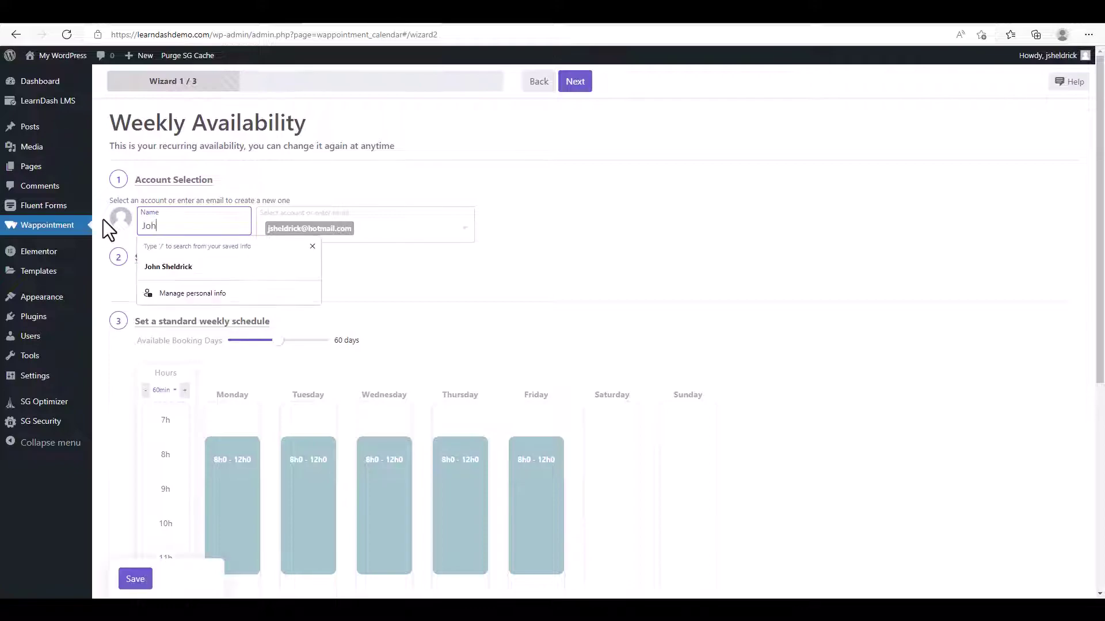
pyautogui.click(424, 224)
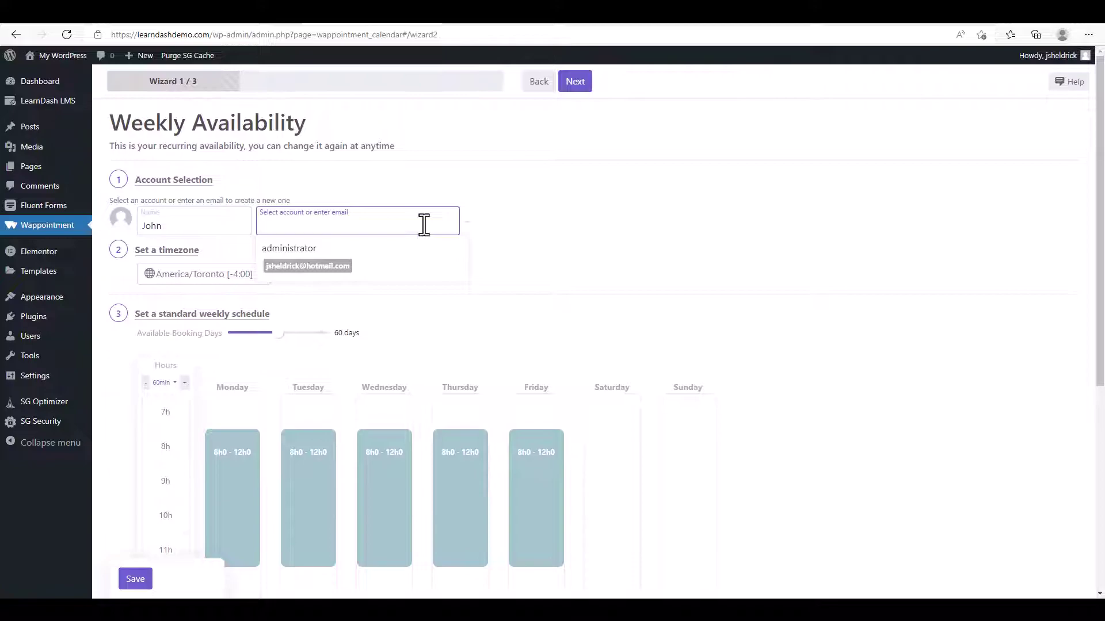
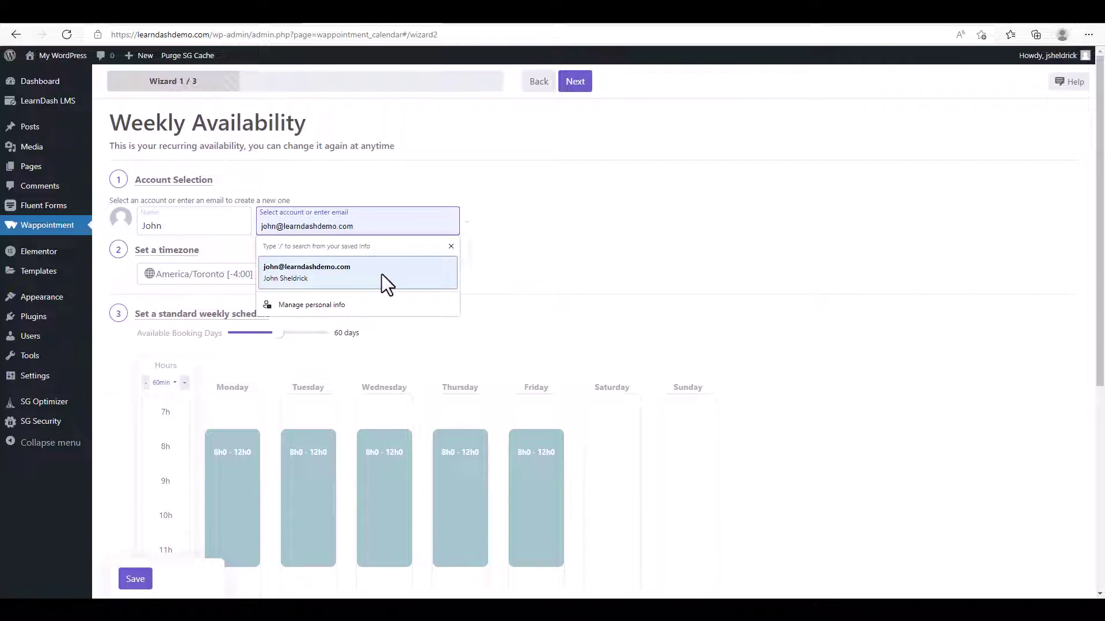
pyautogui.click(381, 274)
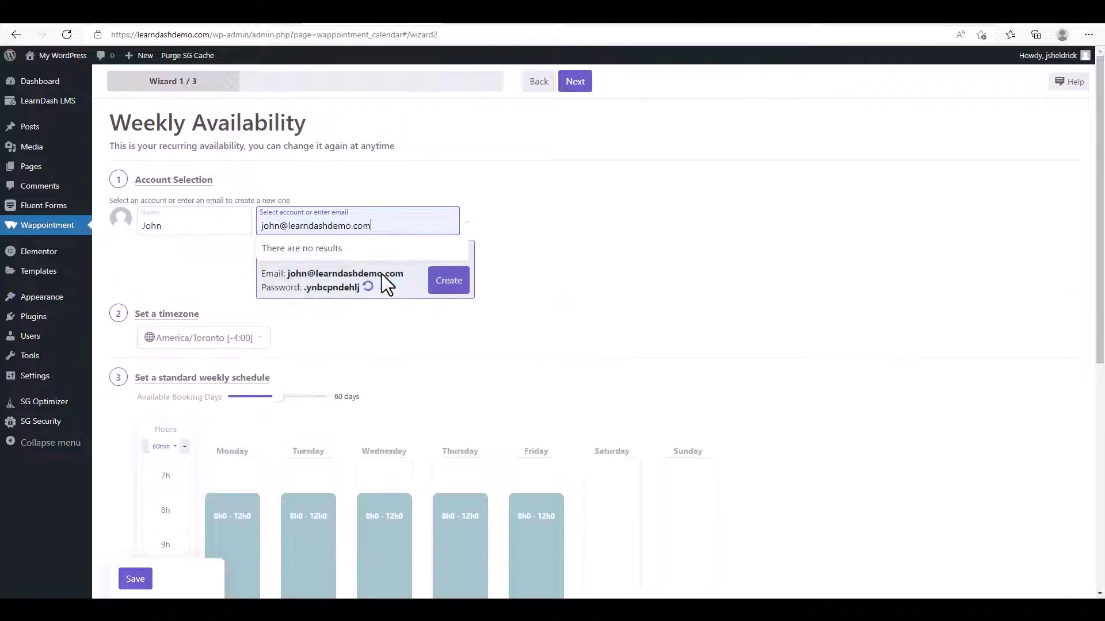
pyautogui.click(449, 283)
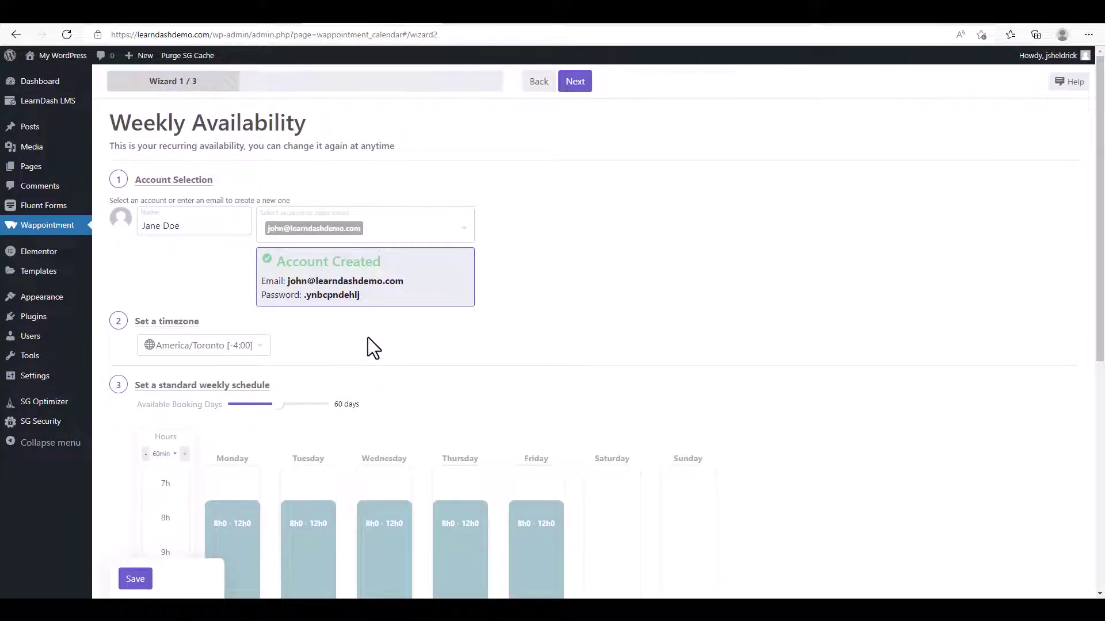
# Move the Monday–Friday afternoon availability to 13h–19h, keeping mornings 8h–12h, and save.
pyautogui.scroll(-1, 373, 348)
pyautogui.scroll(-1, 374, 348)
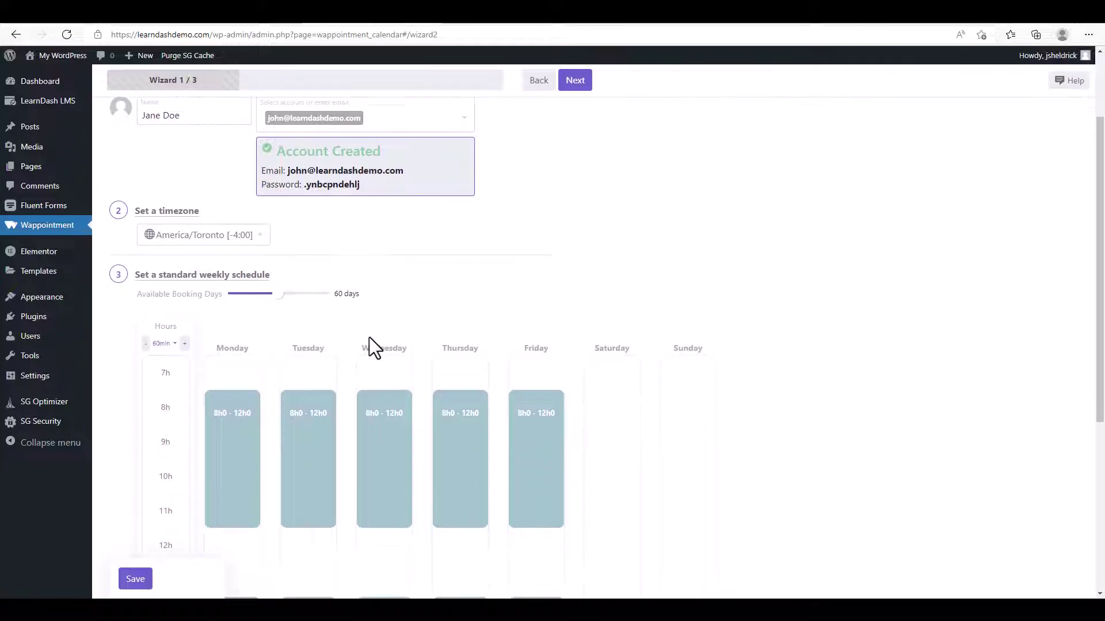
pyautogui.scroll(-1, 522, 331)
pyautogui.scroll(-1, 623, 327)
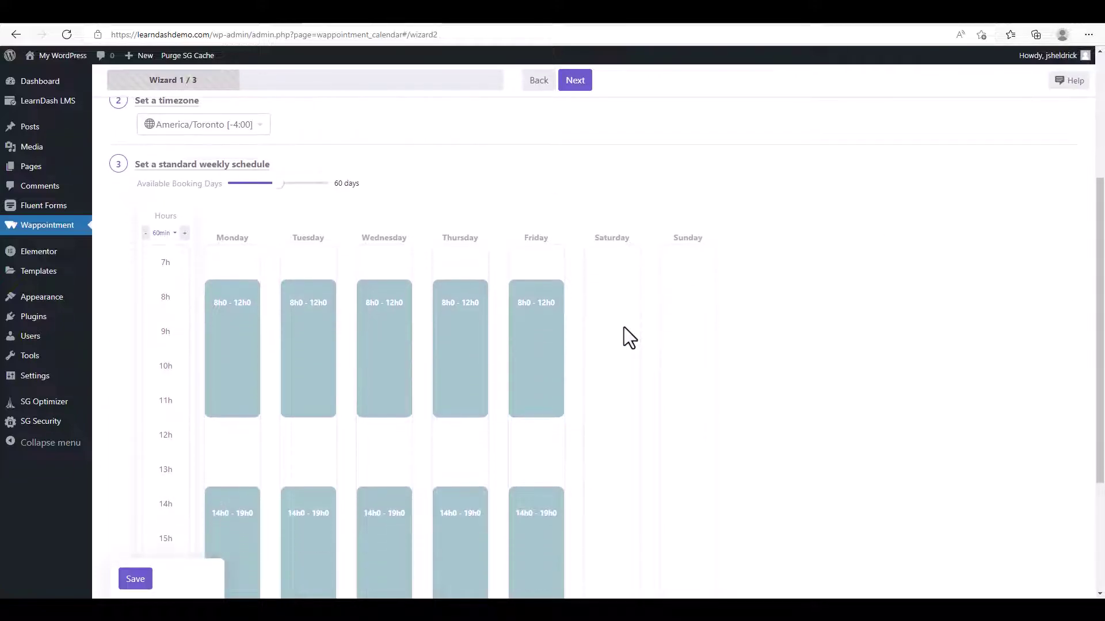
pyautogui.scroll(-1, 624, 328)
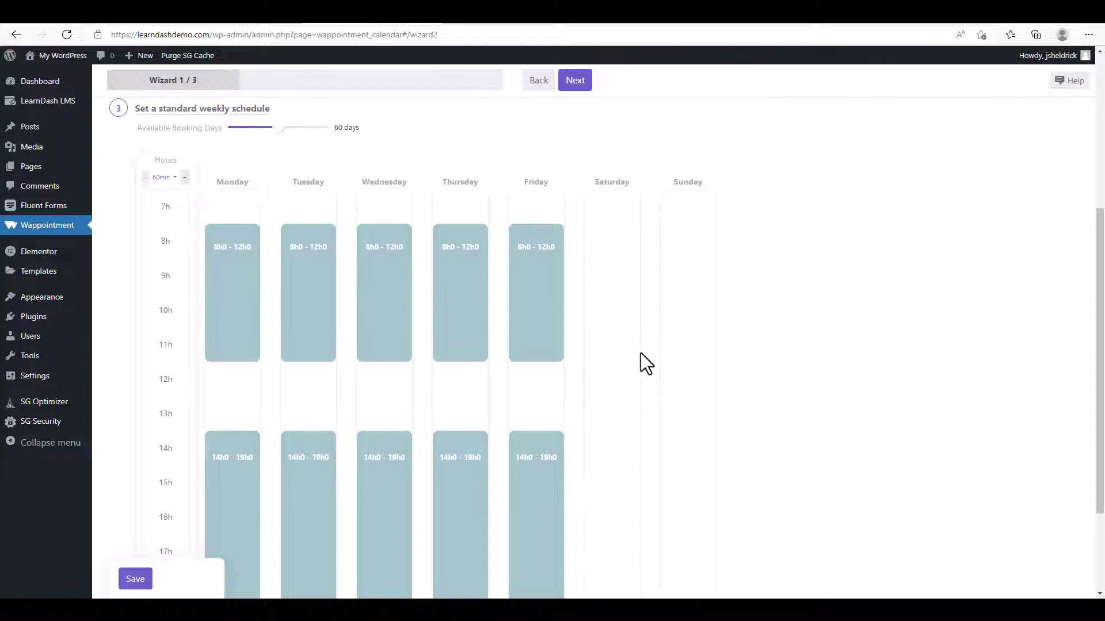
pyautogui.scroll(-1, 640, 353)
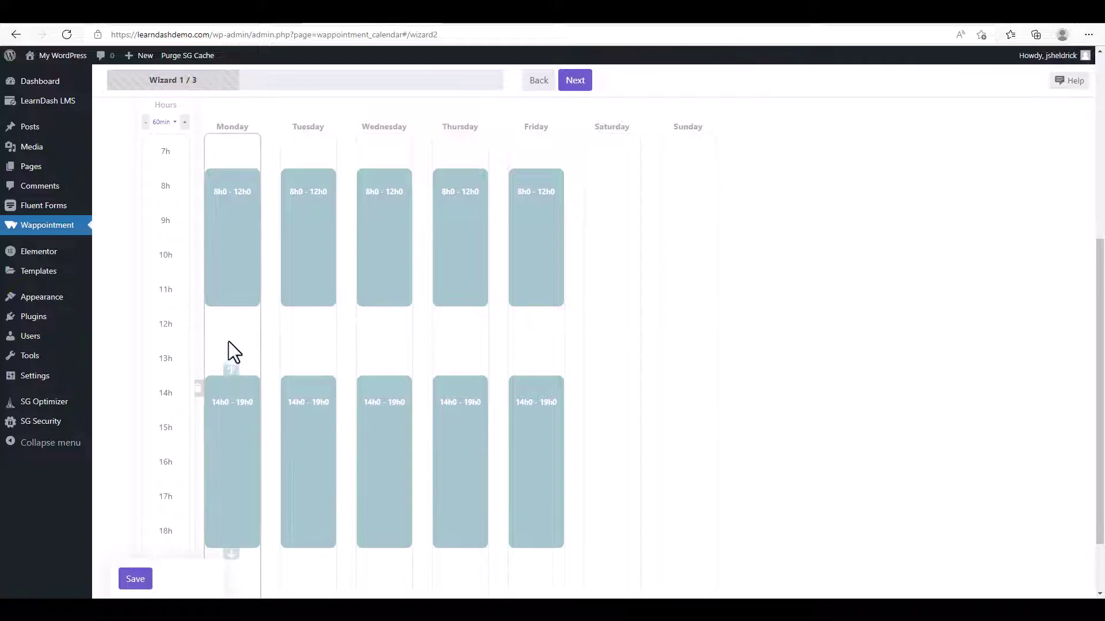
pyautogui.moveTo(230, 369); pyautogui.dragTo(234, 346)
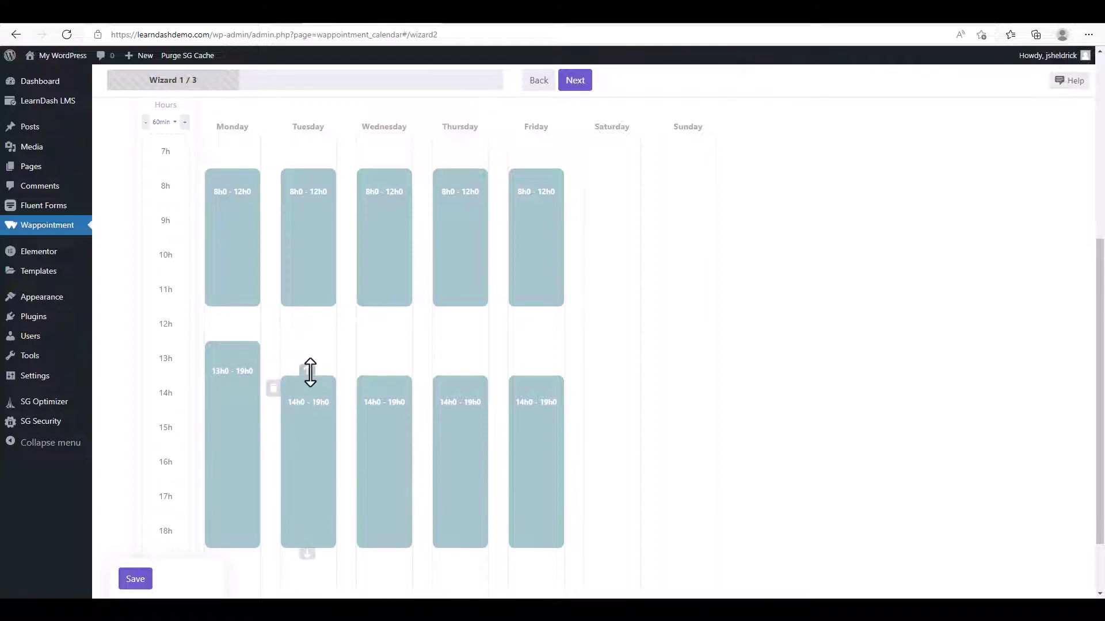
pyautogui.moveTo(307, 368); pyautogui.dragTo(308, 344)
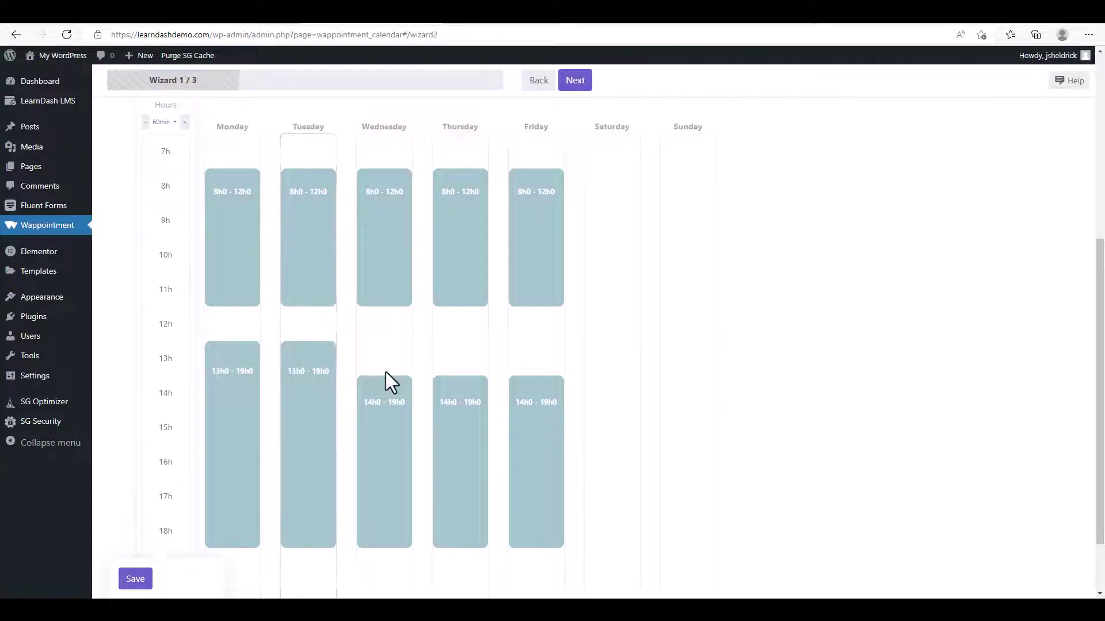
pyautogui.moveTo(385, 372)
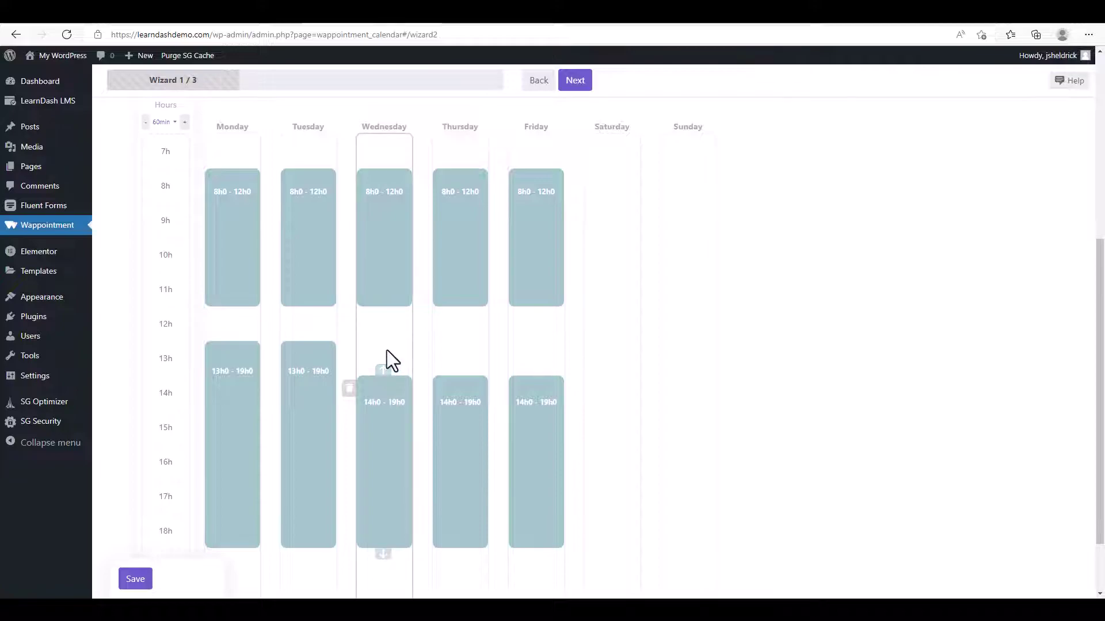
pyautogui.moveTo(385, 371); pyautogui.dragTo(385, 344)
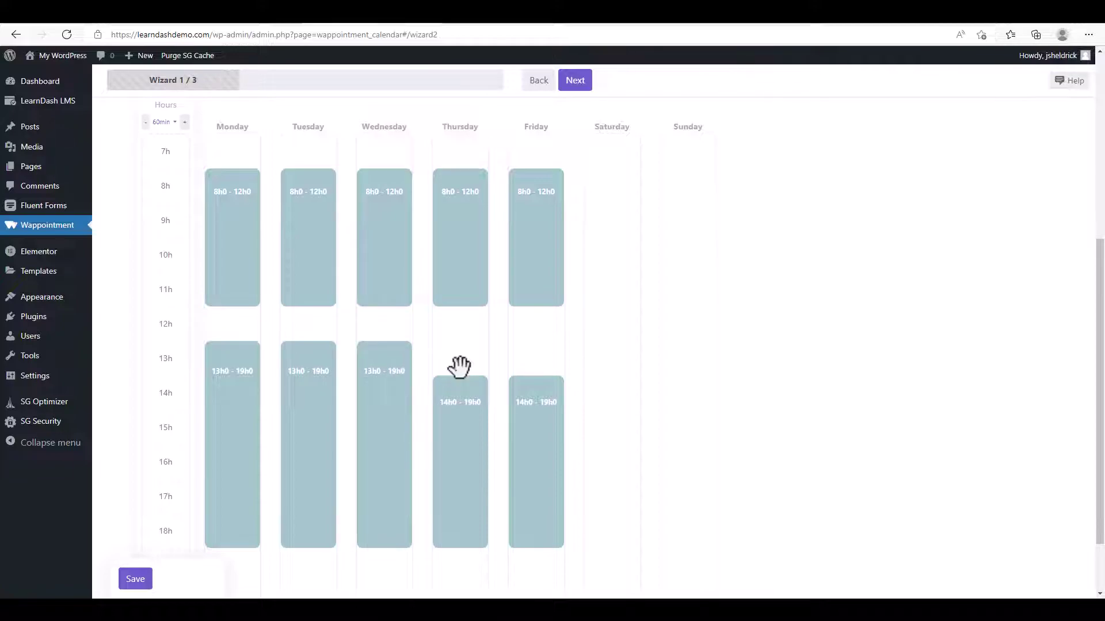
pyautogui.moveTo(459, 371)
pyautogui.moveTo(459, 371); pyautogui.dragTo(457, 344)
pyautogui.moveTo(535, 377)
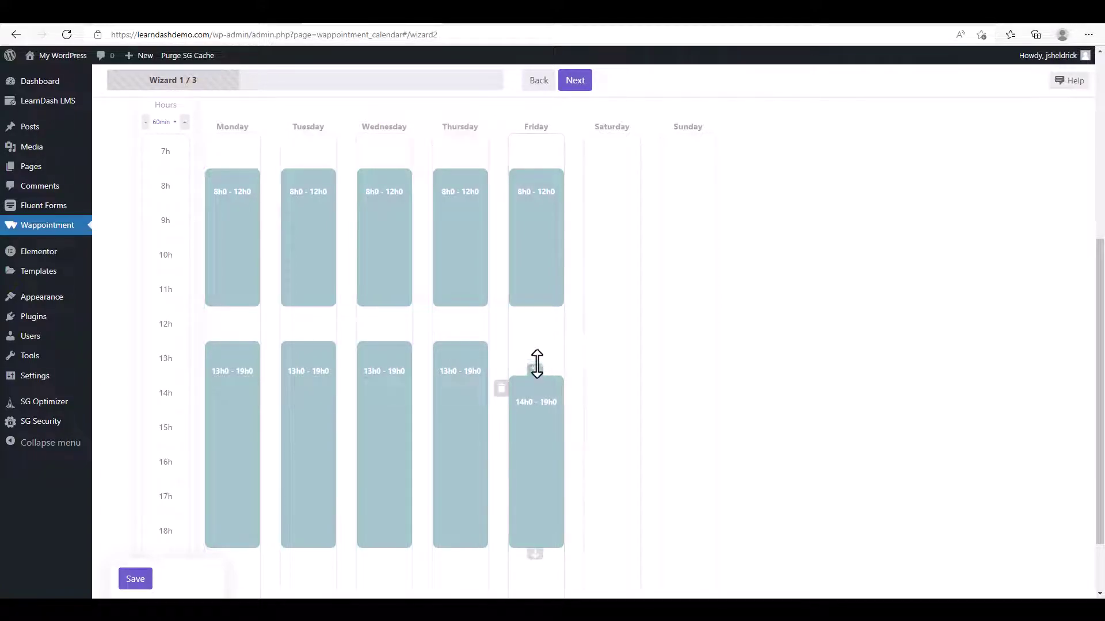
pyautogui.moveTo(536, 364)
pyautogui.mouseDown()
pyautogui.moveTo(535, 345)
pyautogui.moveTo(537, 375)
pyautogui.moveTo(534, 348)
pyautogui.mouseUp()
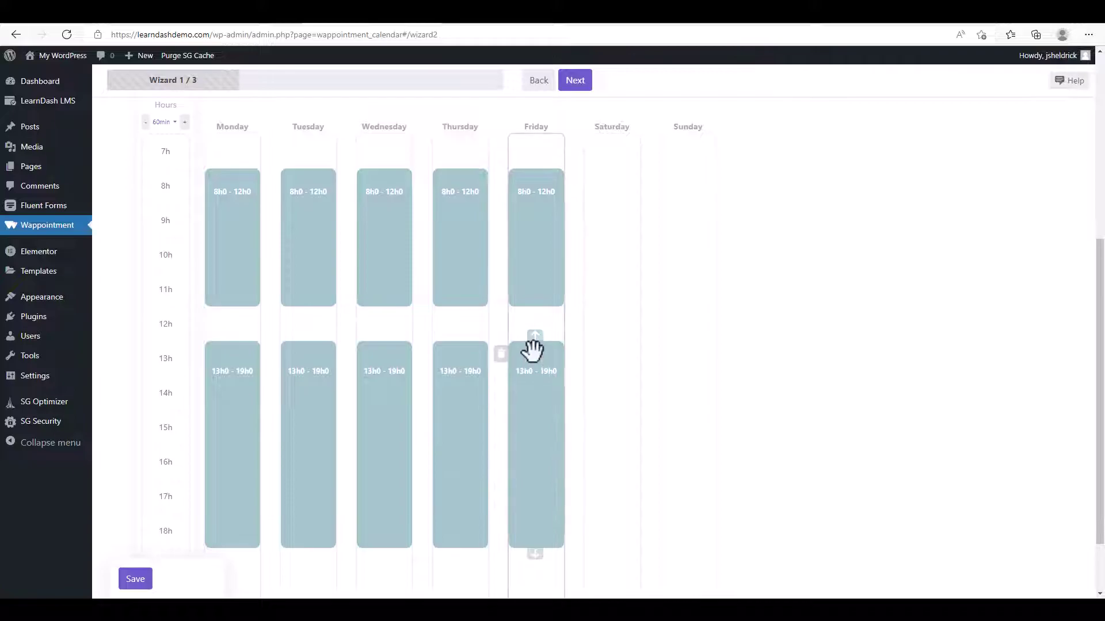
pyautogui.scroll(-2, 530, 368)
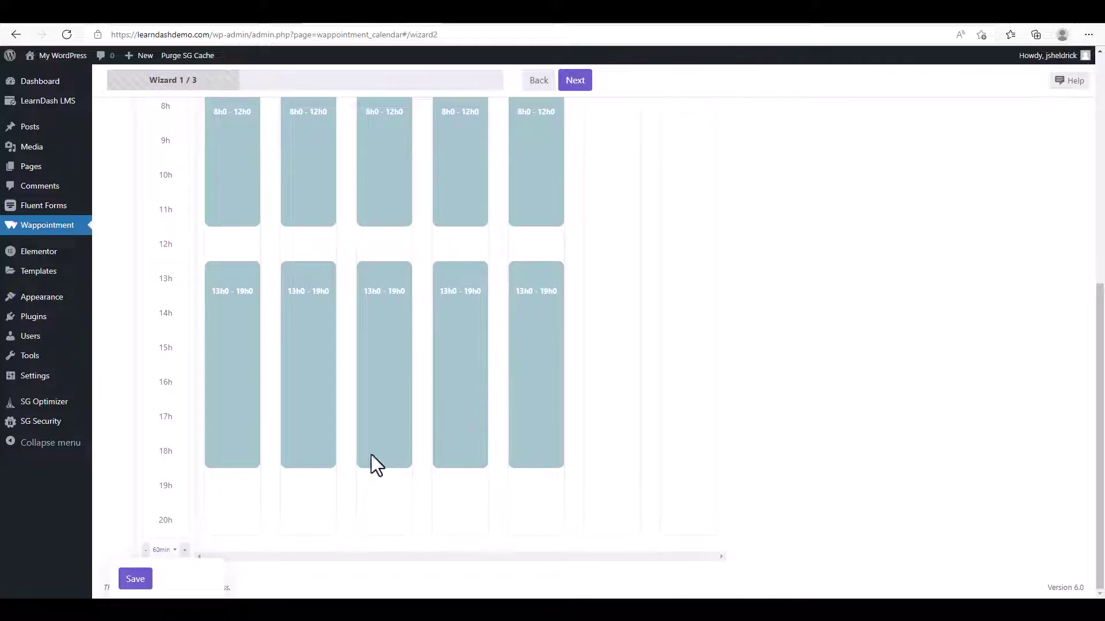
pyautogui.click(136, 581)
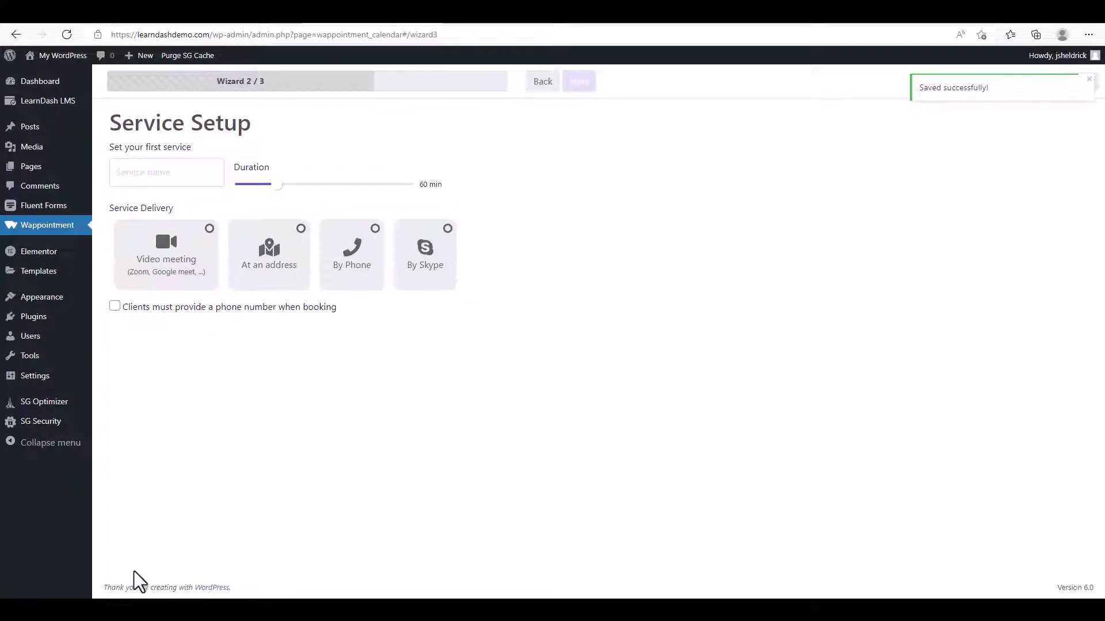
# Create a 30-minute 'Coaching' service delivered as a Zoom video meeting.
pyautogui.click(166, 173)
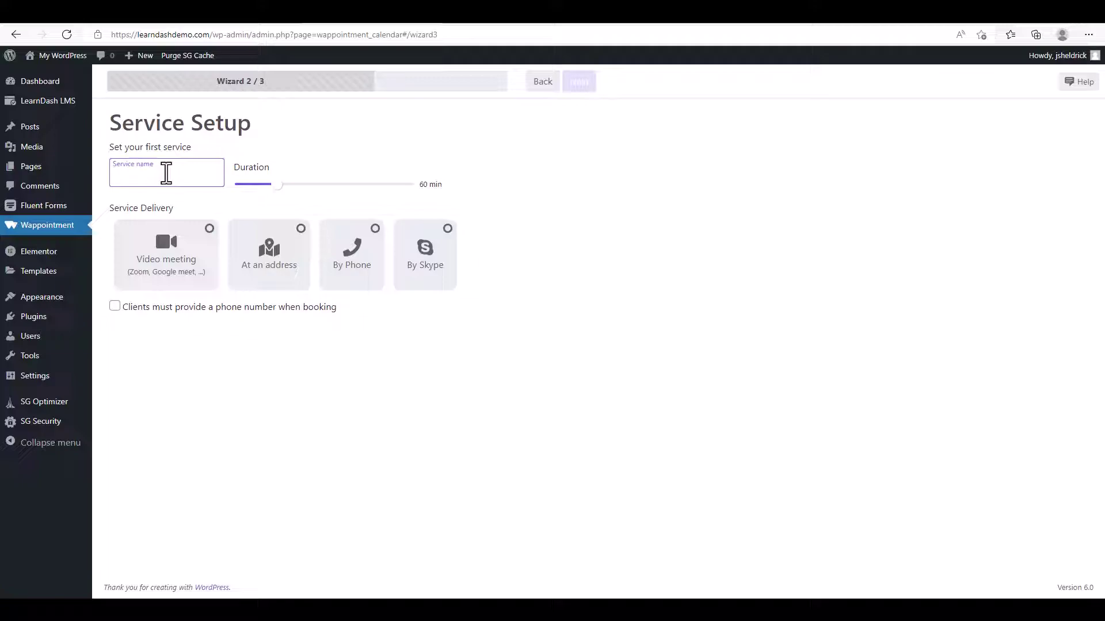
pyautogui.write('Coaching')
pyautogui.moveTo(278, 187); pyautogui.dragTo(255, 184)
pyautogui.click(205, 253)
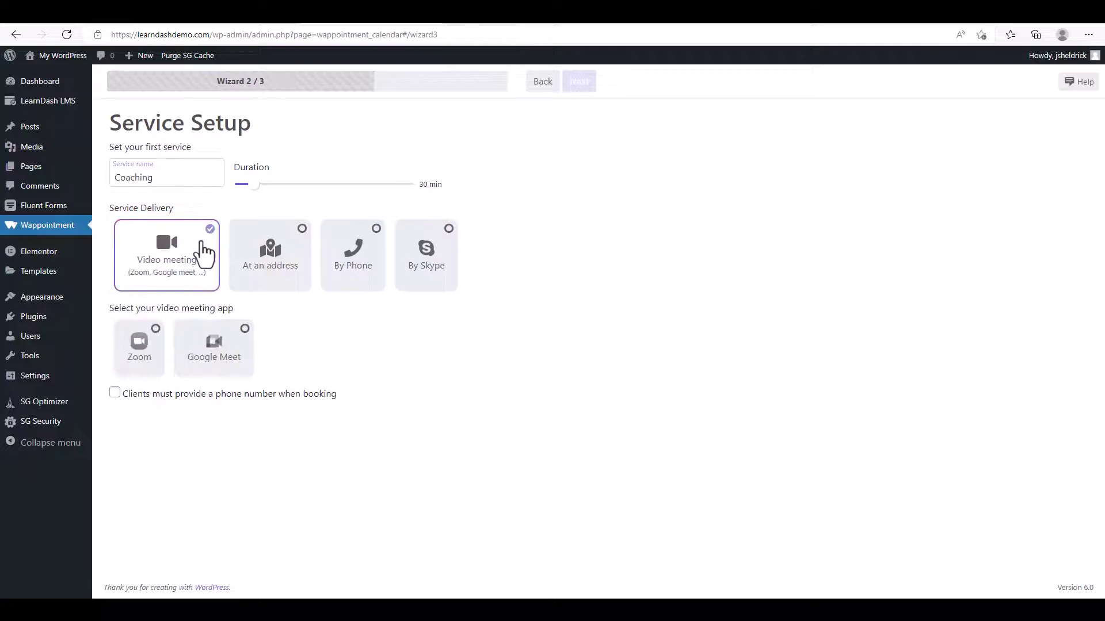
pyautogui.click(142, 351)
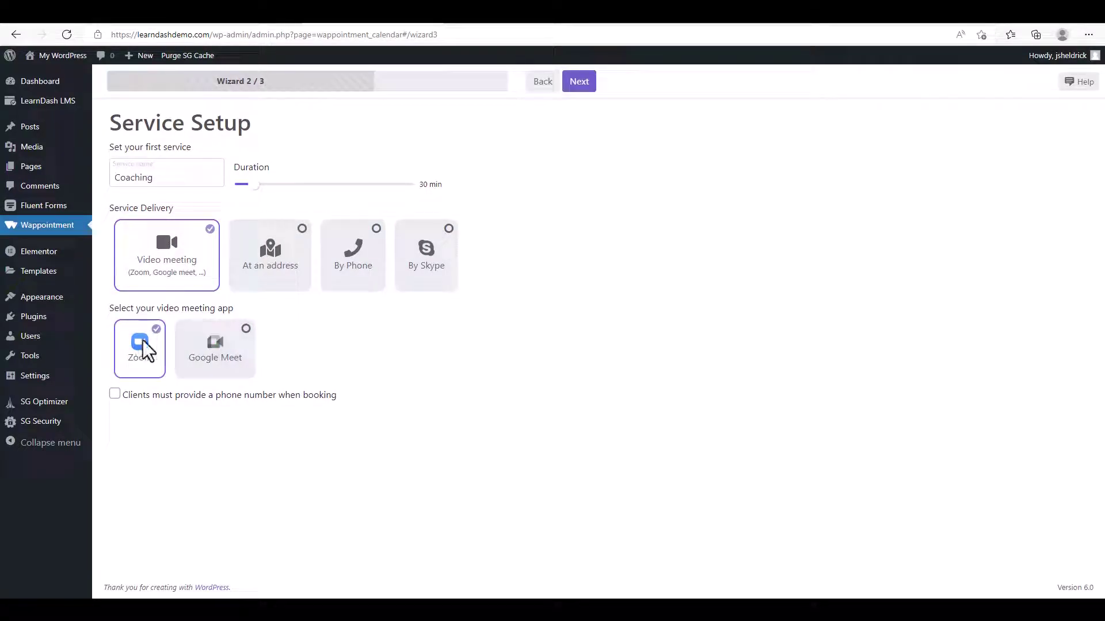
# Save the Coaching service, then keep the default Book now widget settings to finish the wizard.
pyautogui.click(578, 82)
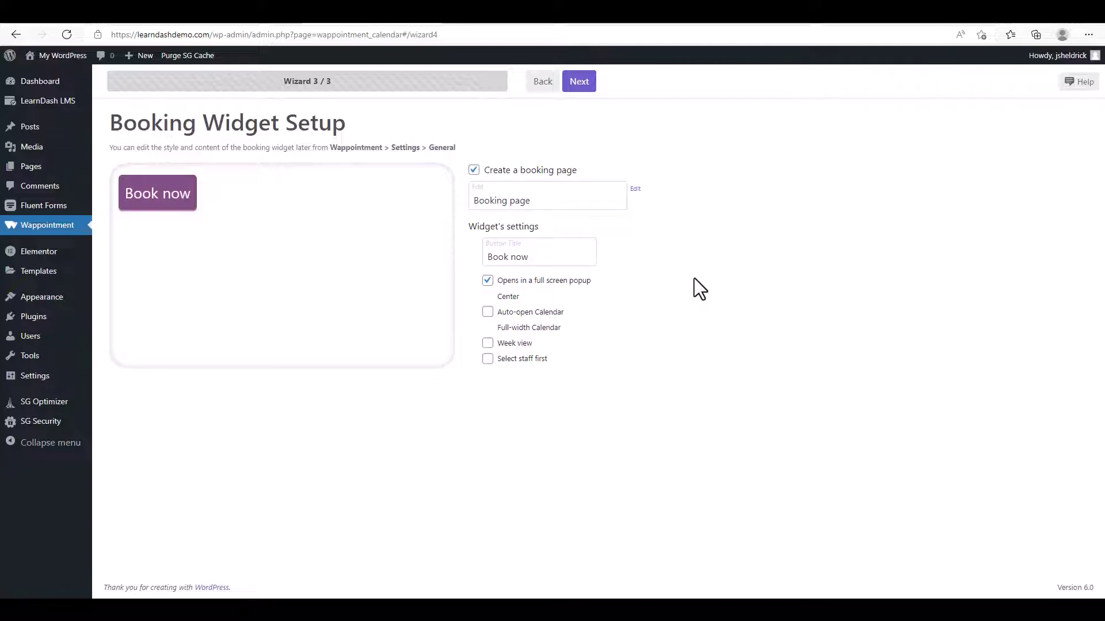
pyautogui.click(582, 82)
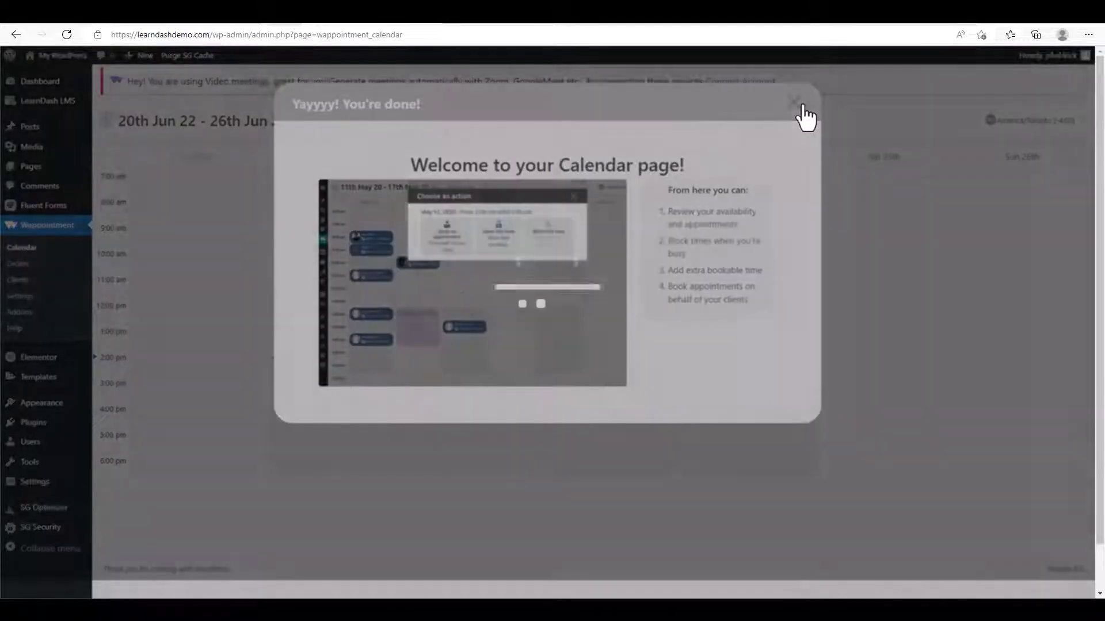
# Close the 'You're done' welcome and open the Connect Account dialog for Zoom and Google Calendar.
pyautogui.click(801, 103)
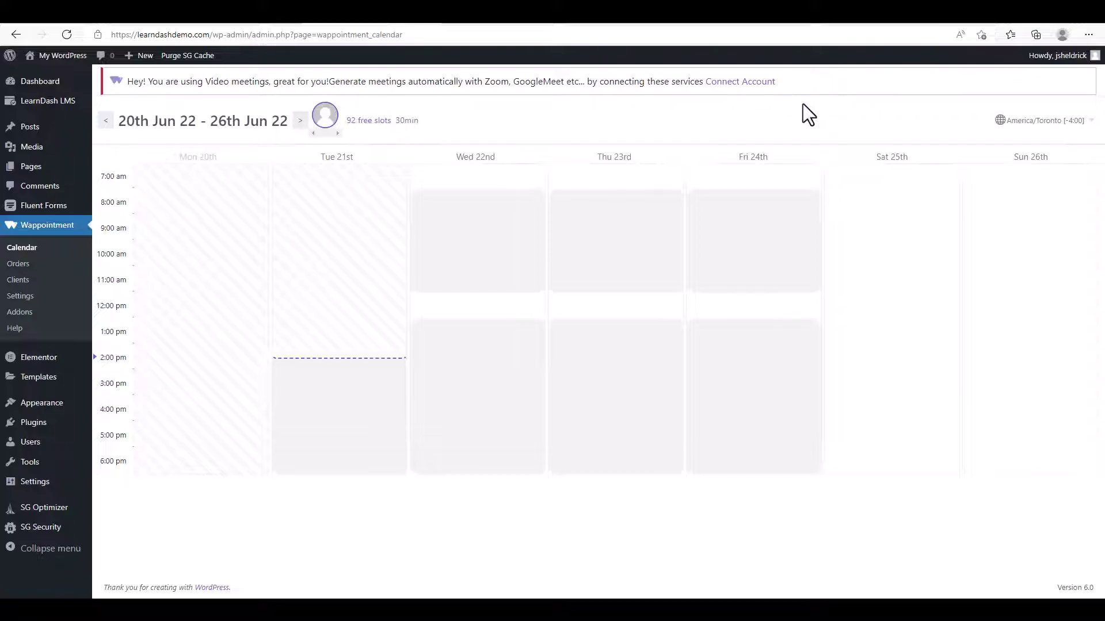
pyautogui.click(751, 82)
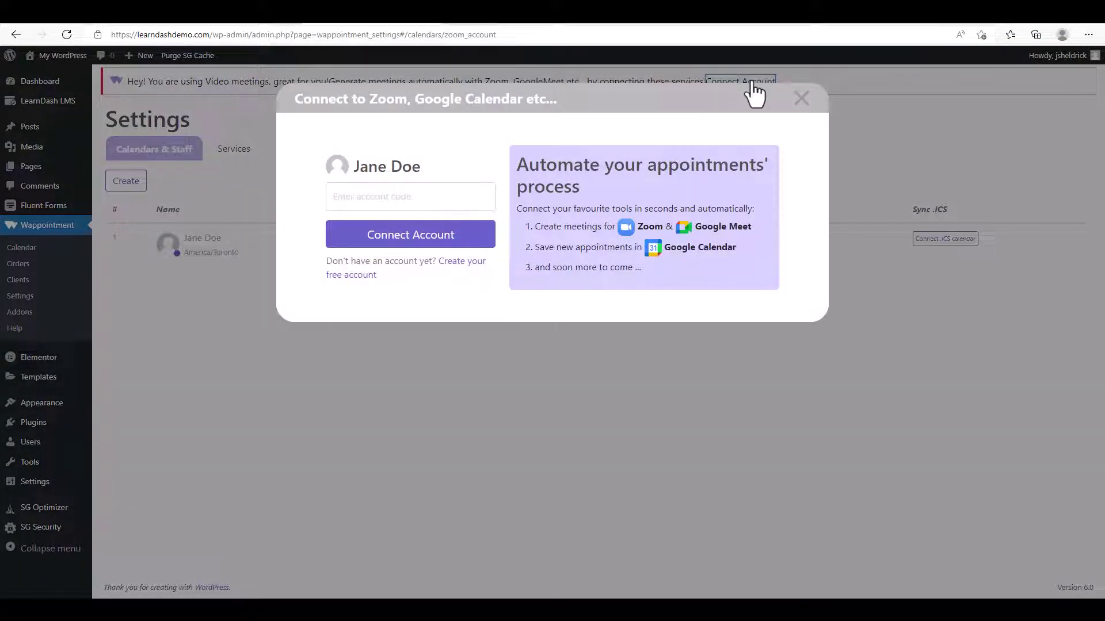
# Register a free Wappointment account, autofilling e-mail and name and entering a saved password.
pyautogui.click(465, 266)
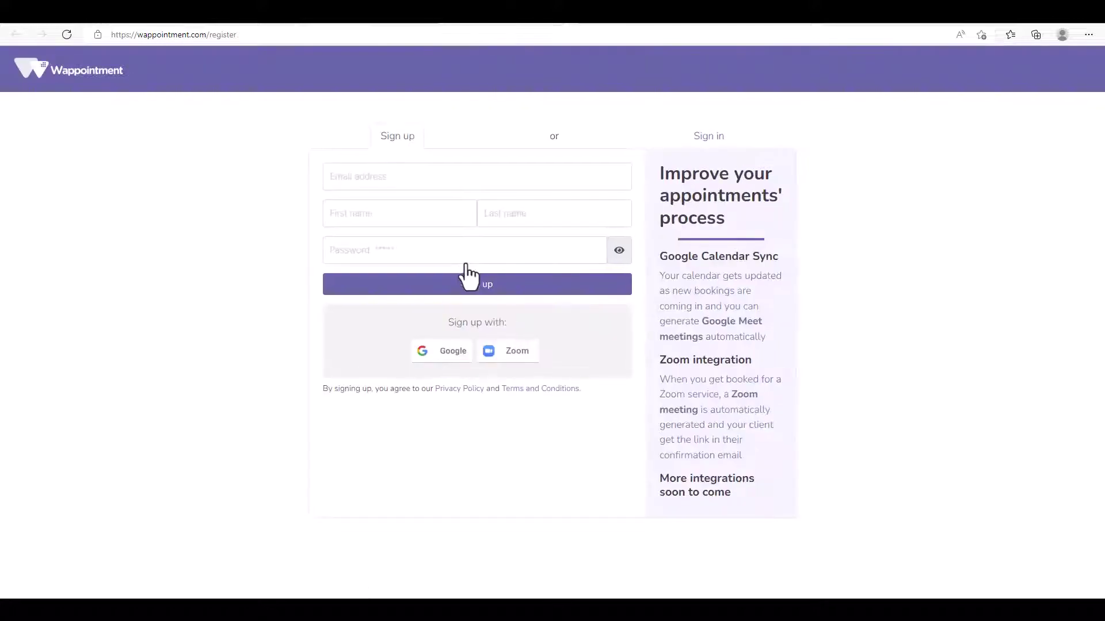
pyautogui.click(402, 180)
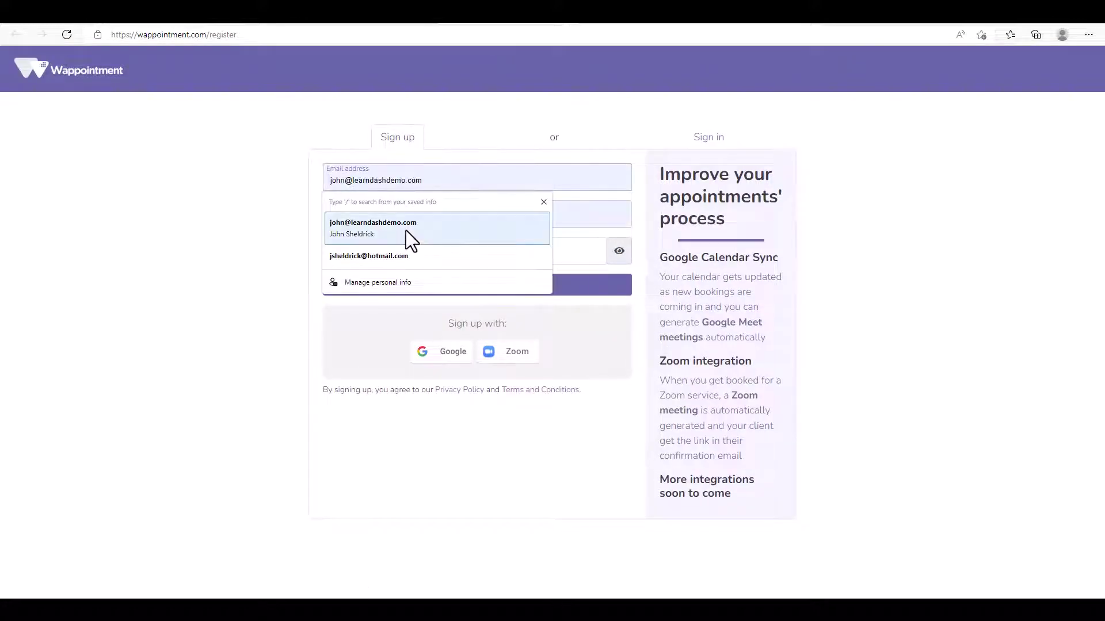
pyautogui.click(406, 230)
pyautogui.click(417, 249)
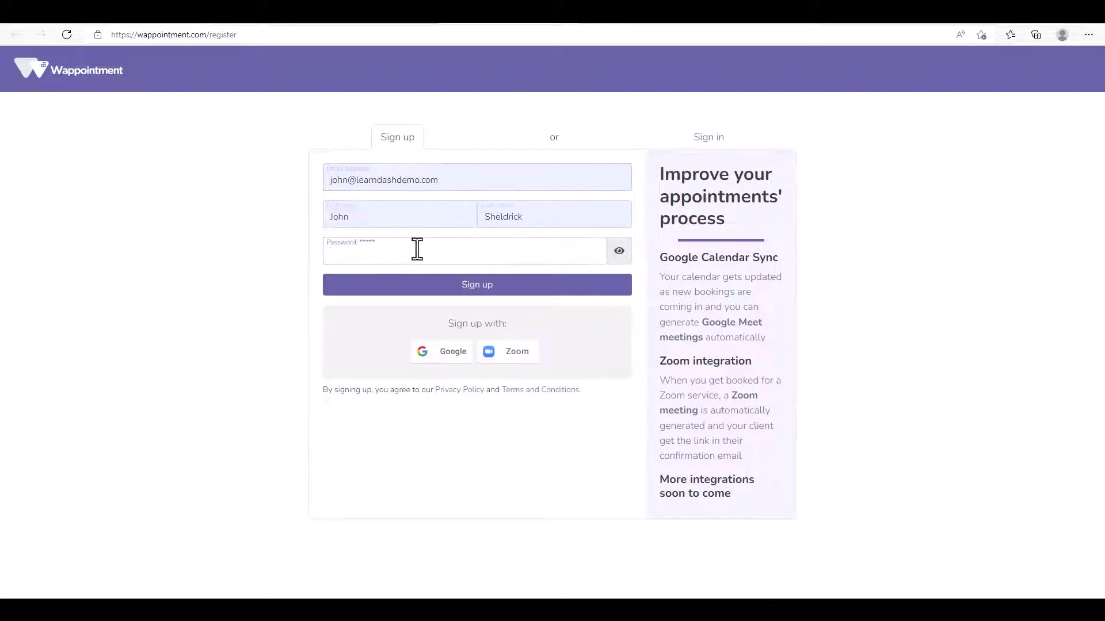
pyautogui.rightClick(417, 248)
pyautogui.click(383, 249)
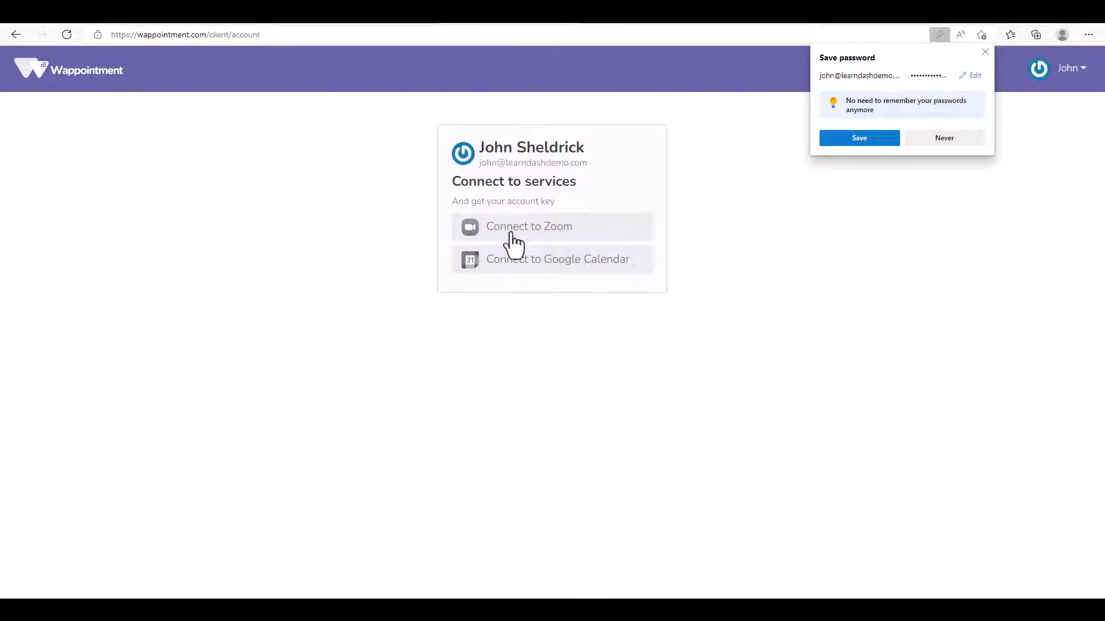
# Authorize Zoom with shared access permissions for the Wappointment account and copy the account key.
pyautogui.click(533, 235)
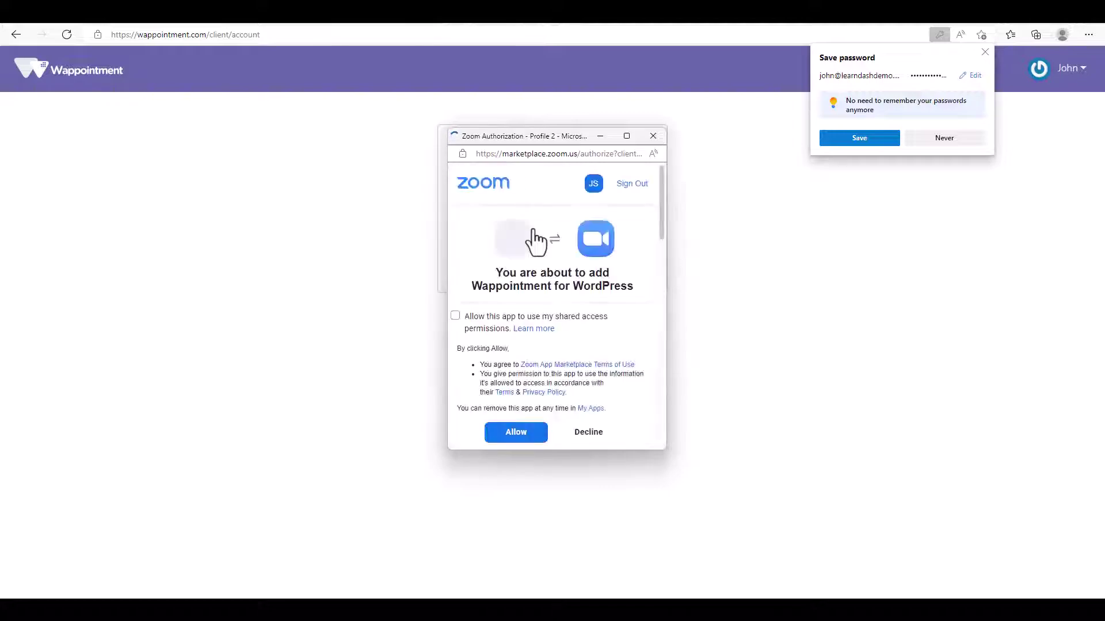
pyautogui.click(455, 317)
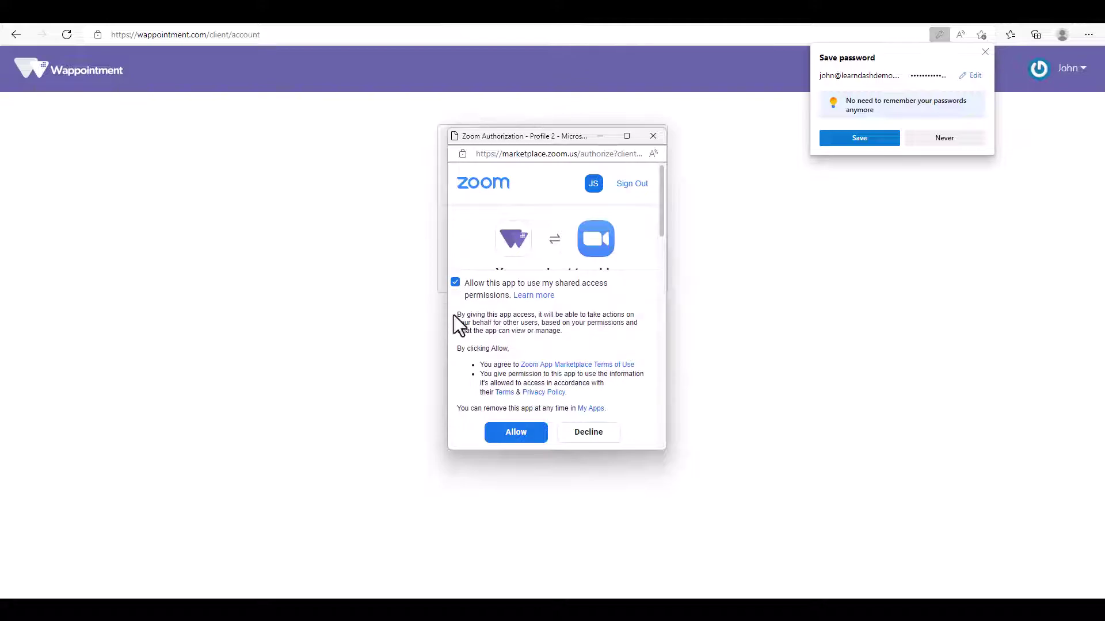
pyautogui.click(522, 437)
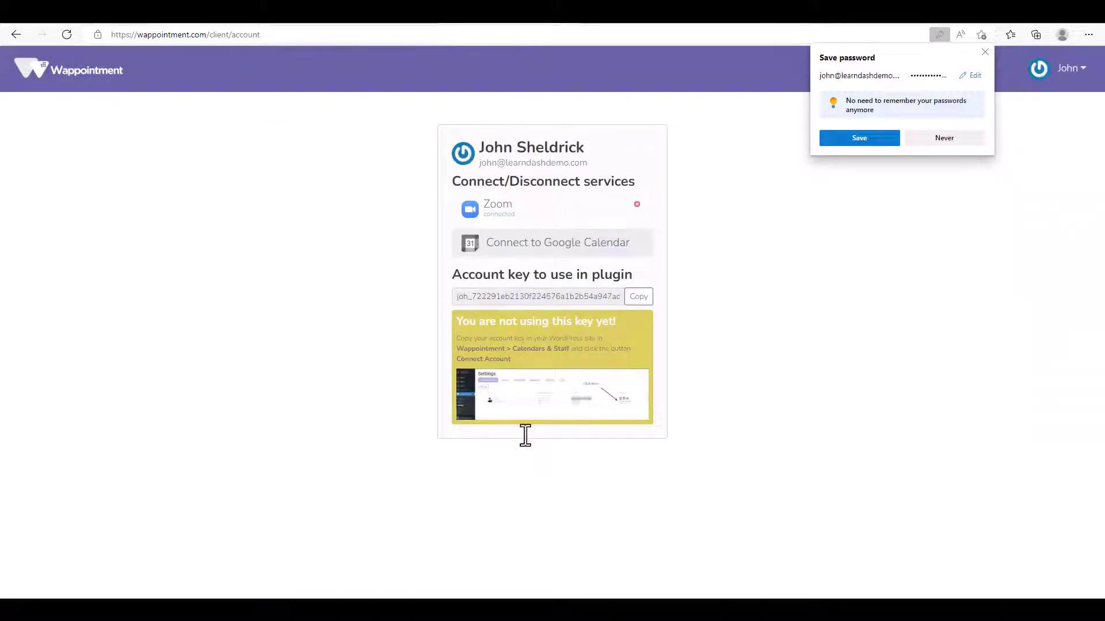
pyautogui.click(637, 299)
pyautogui.hotkey('ctrl', 'c')
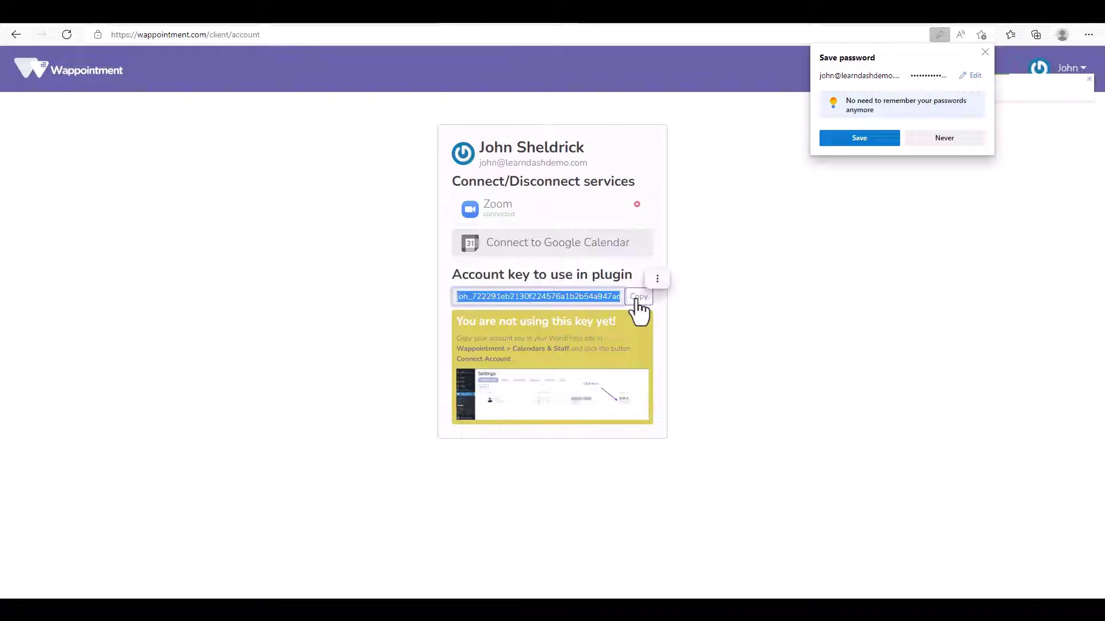
# Paste the copied account key into the WordPress connection dialog and connect the account.
pyautogui.click(396, 23)
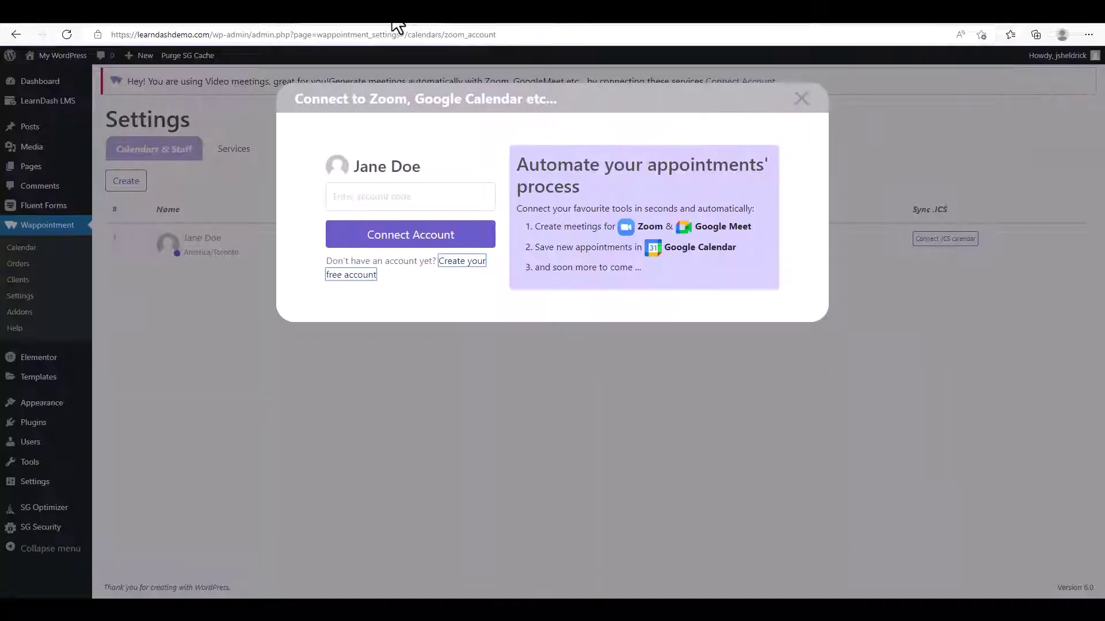
pyautogui.click(388, 199)
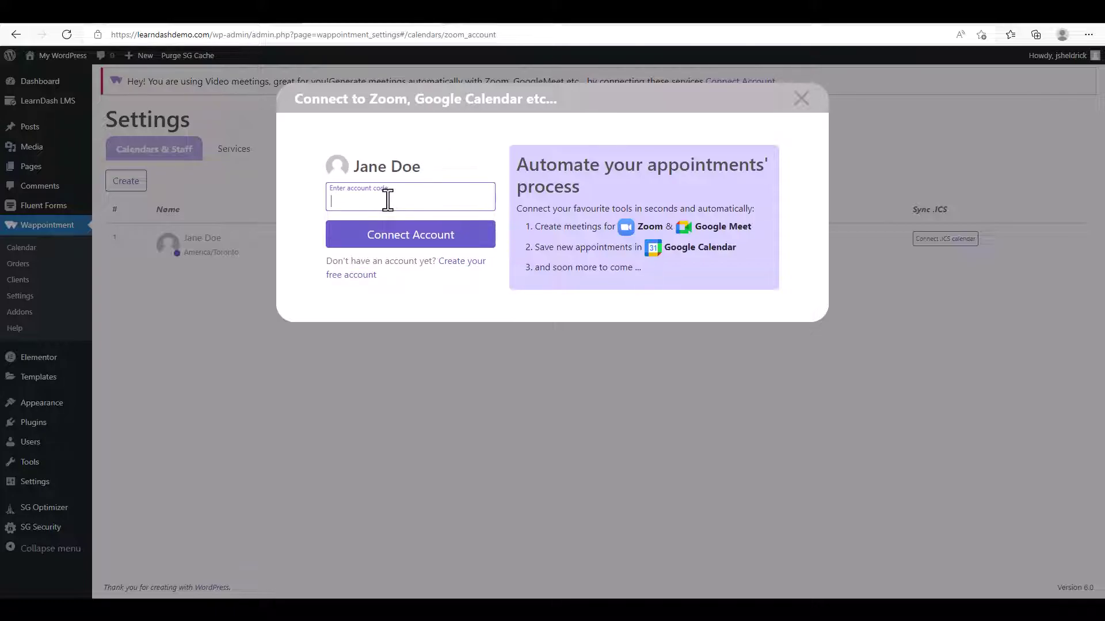
pyautogui.hotkey('ctrl', 'v')
pyautogui.click(406, 233)
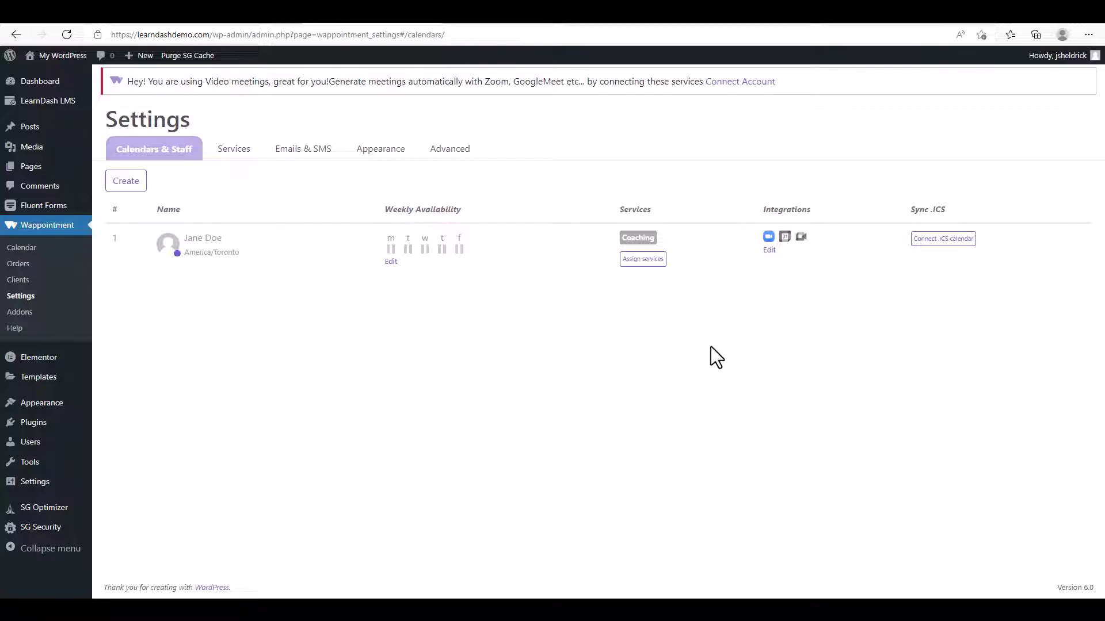
# Connect Google Calendar to the Wappointment account, granting all three calendar access permissions.
pyautogui.click(769, 251)
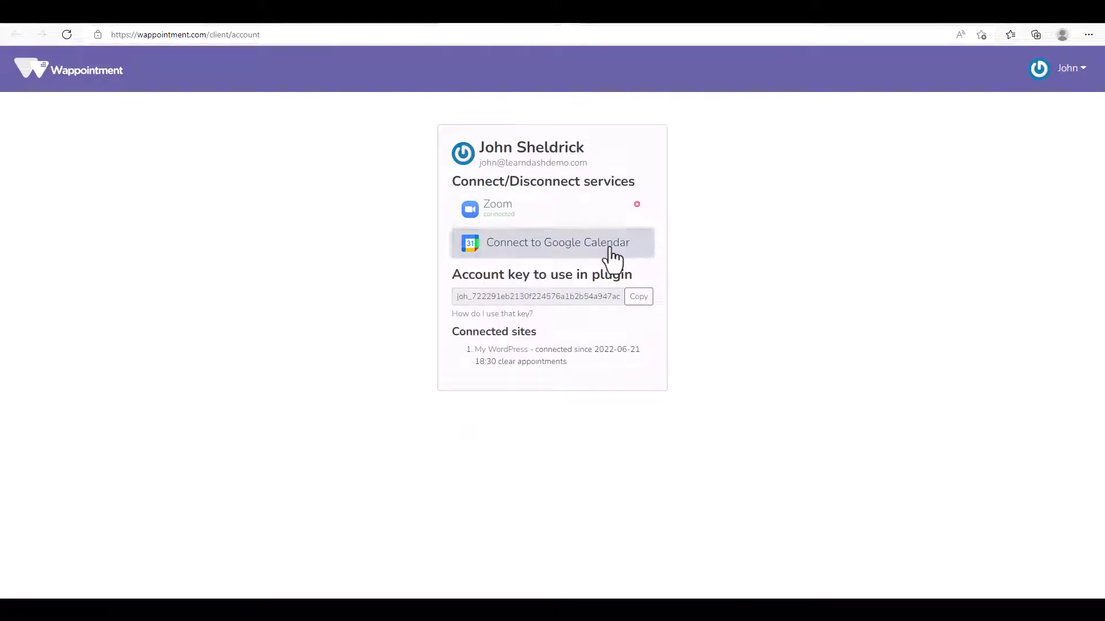
pyautogui.click(612, 259)
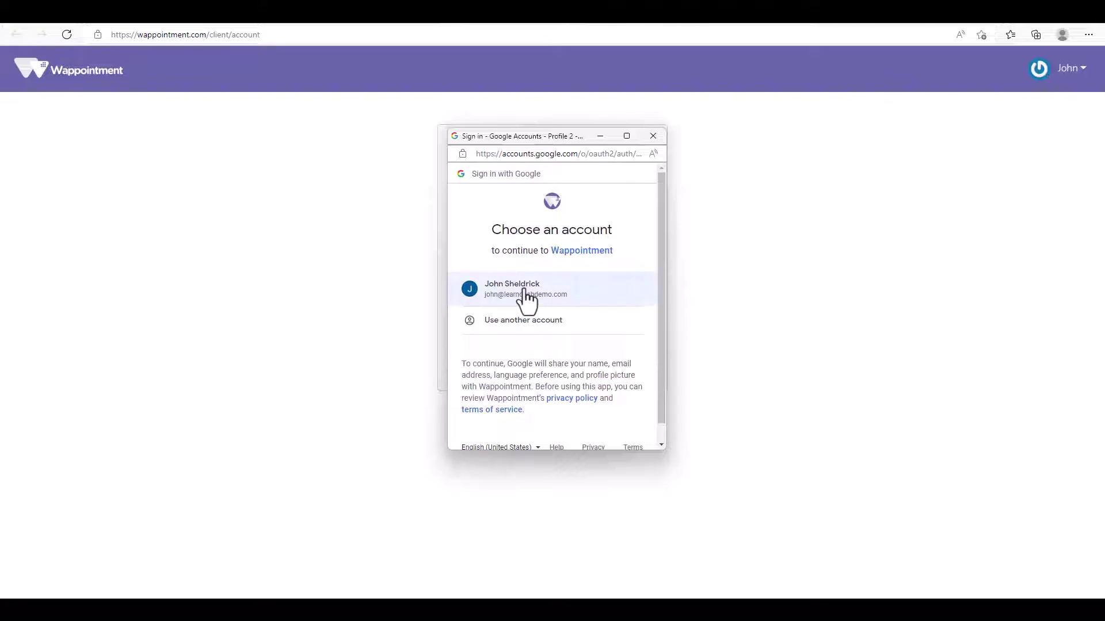
pyautogui.click(524, 292)
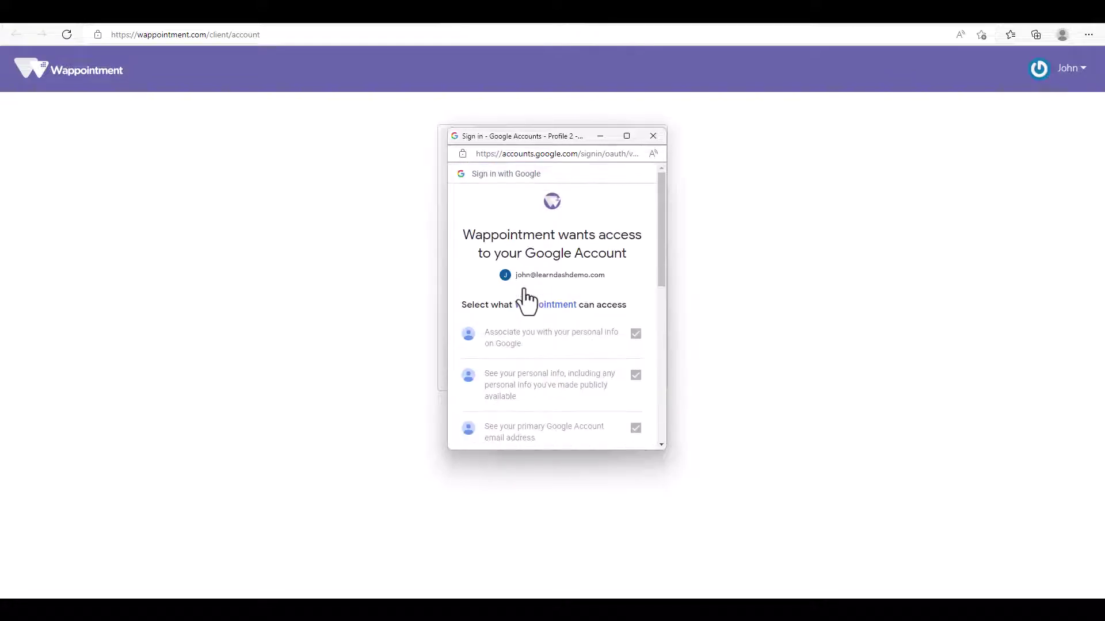
pyautogui.moveTo(660, 236); pyautogui.dragTo(660, 392)
pyautogui.click(635, 223)
pyautogui.click(635, 277)
pyautogui.click(635, 319)
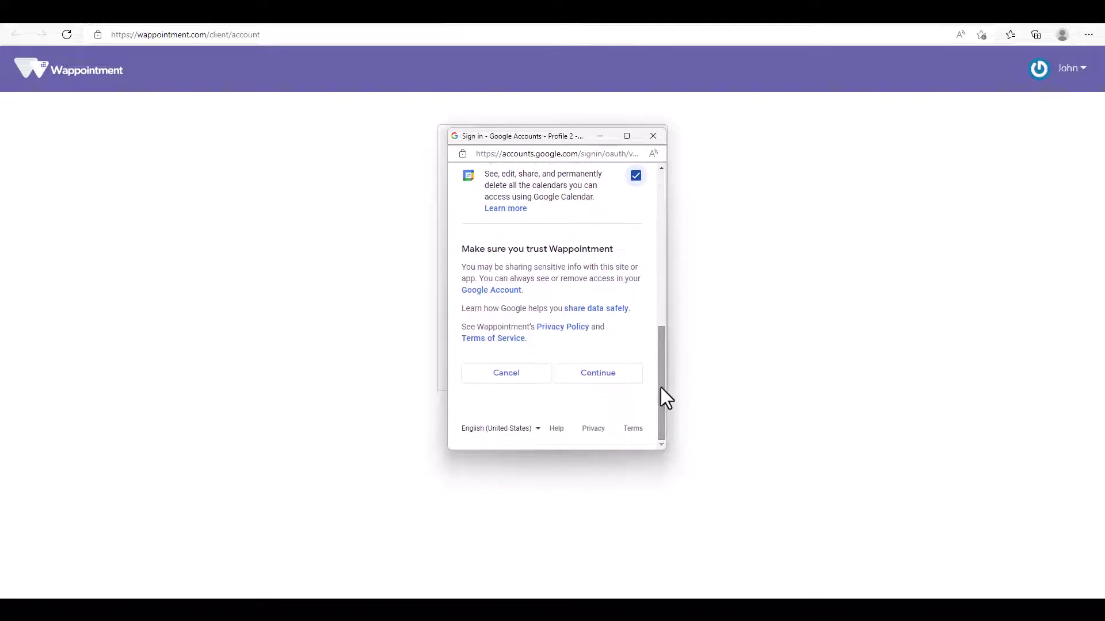
pyautogui.click(598, 375)
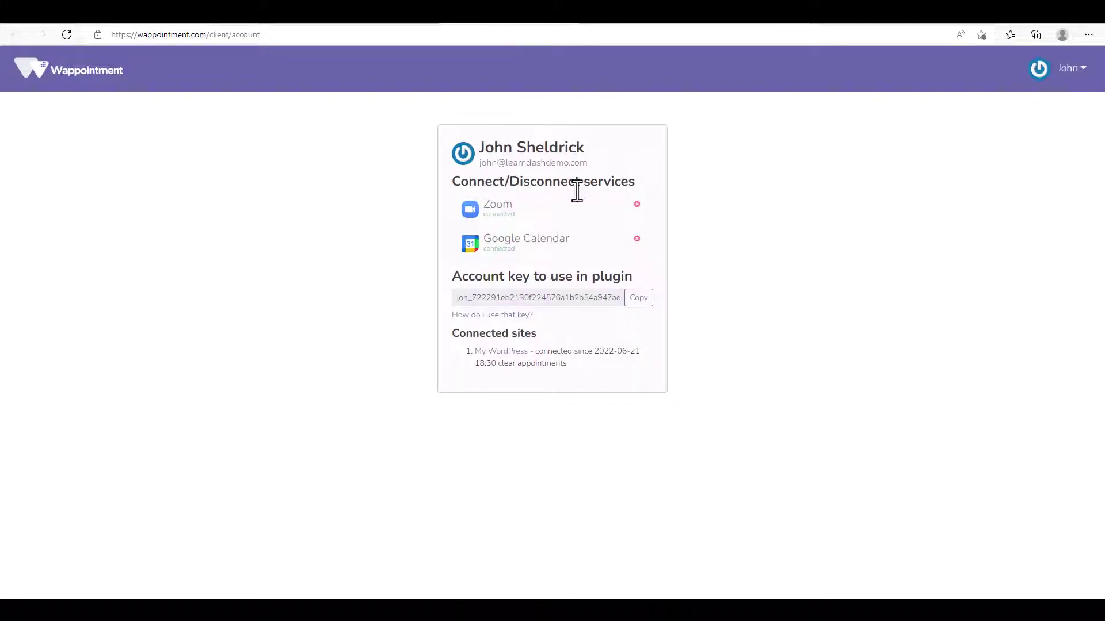
# Back in the WordPress admin, copy the staff calendar's shortcode [wap_widget title="Book now!" staff="1"].
pyautogui.click(571, 24)
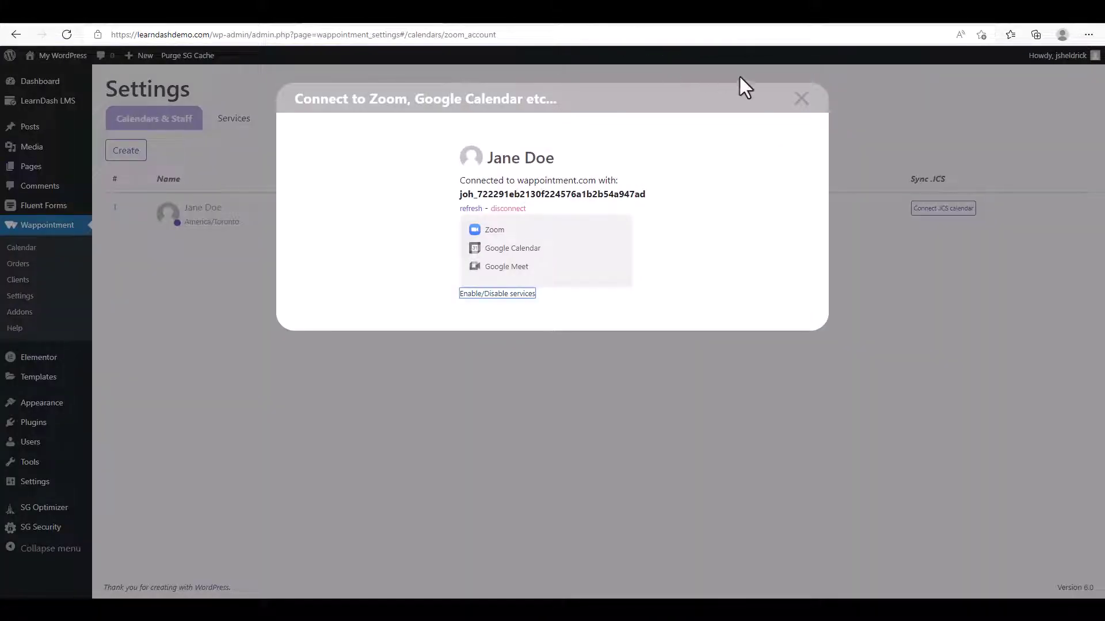
pyautogui.click(801, 100)
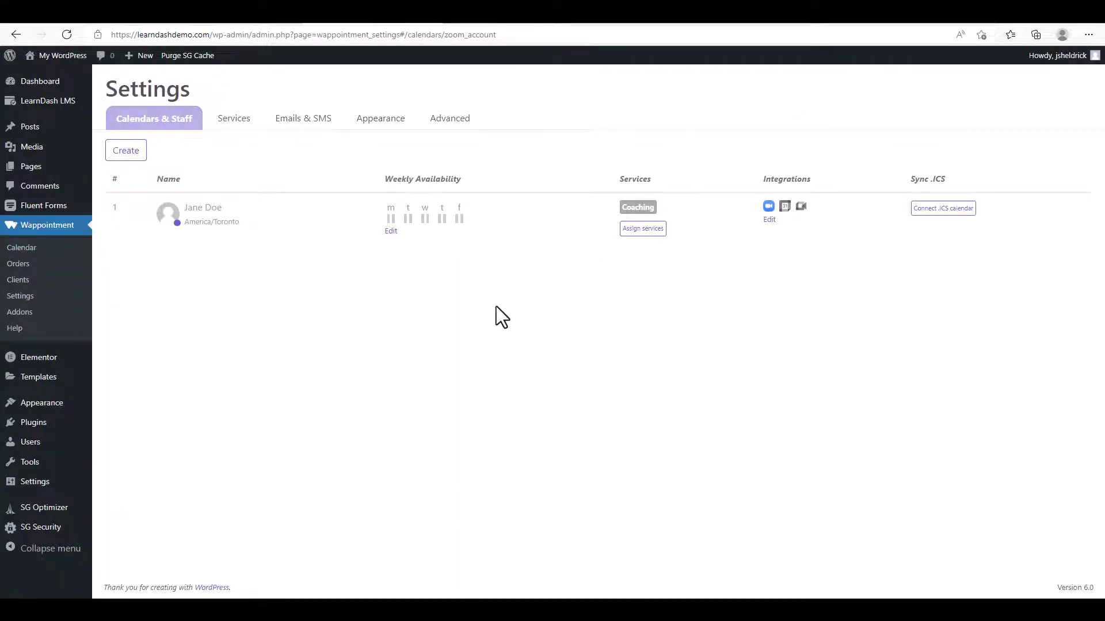
pyautogui.moveTo(213, 225)
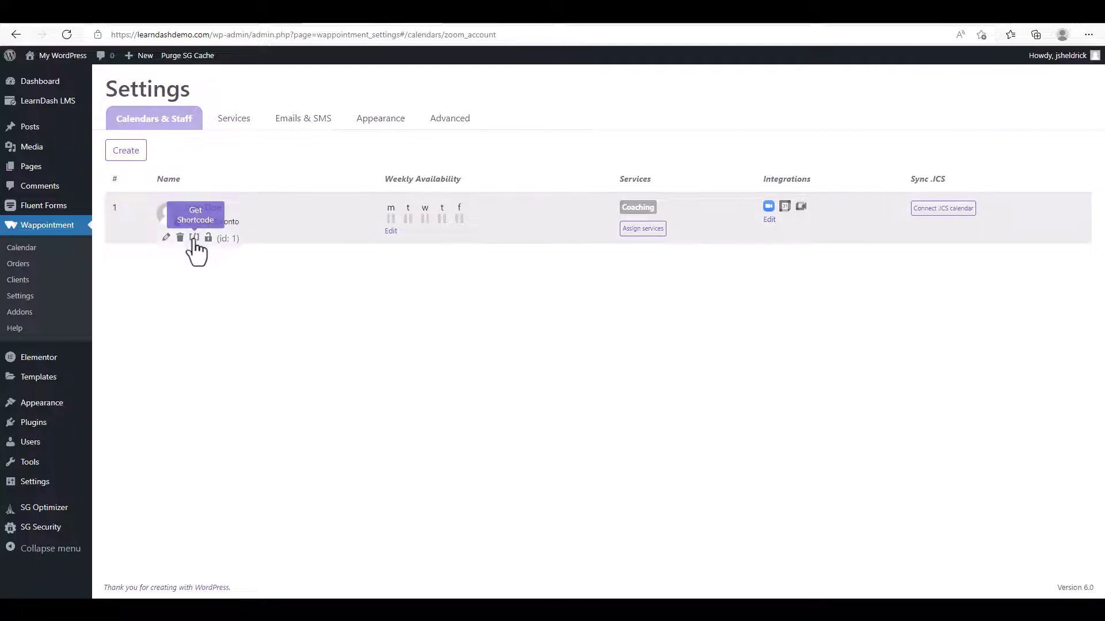
pyautogui.click(194, 237)
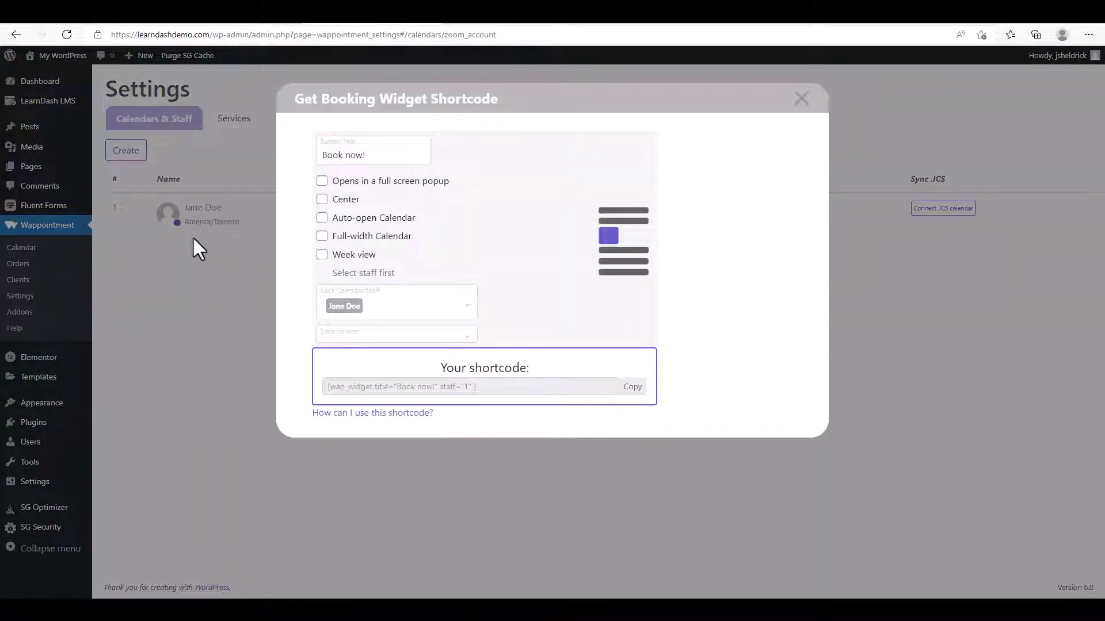
pyautogui.click(638, 391)
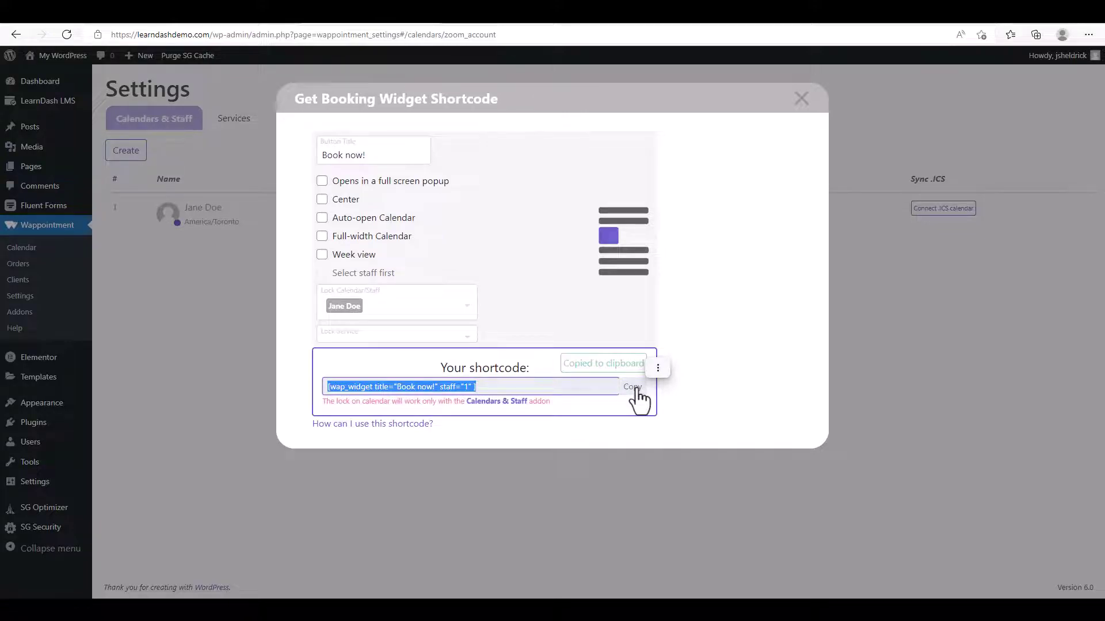
pyautogui.click(801, 99)
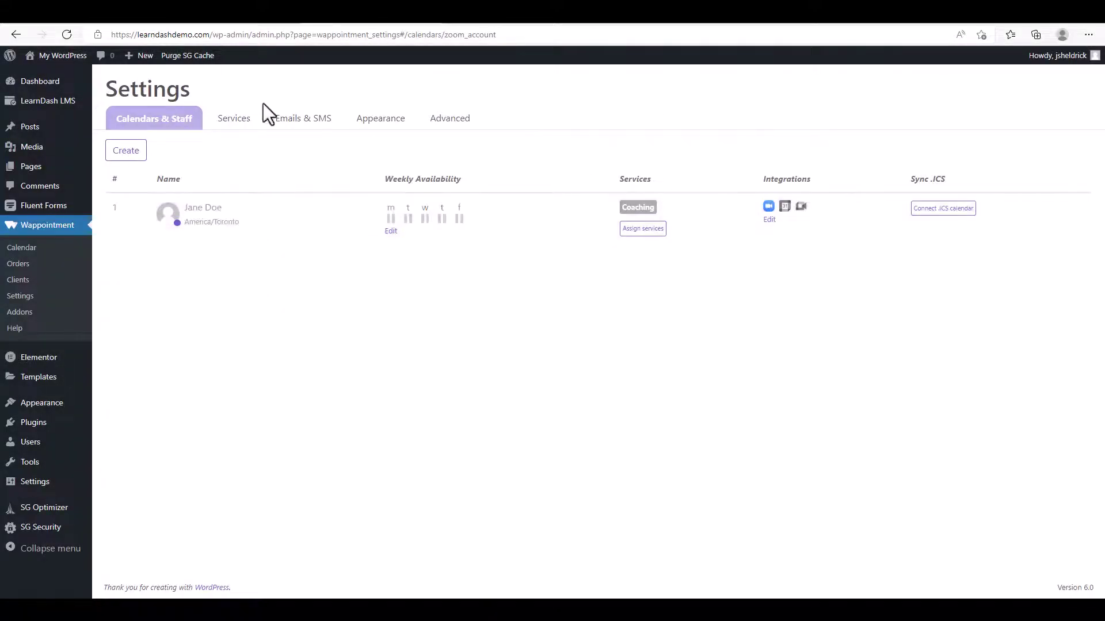
# Open the Zoom Meeting lesson from LearnDash LMS Lessons for editing.
pyautogui.moveTo(76, 110)
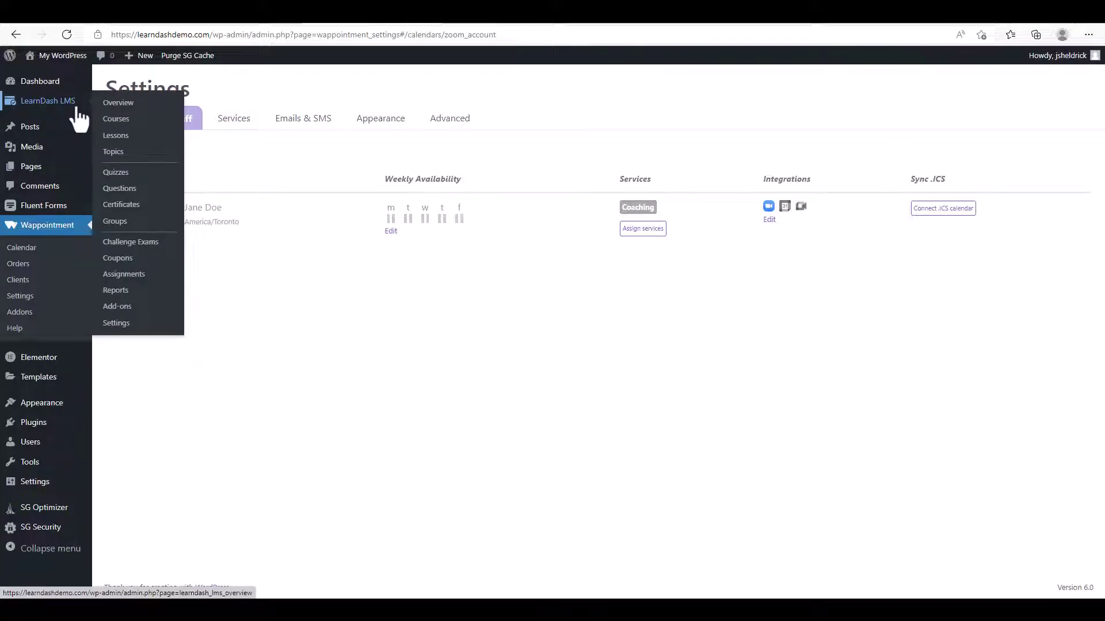
pyautogui.click(120, 138)
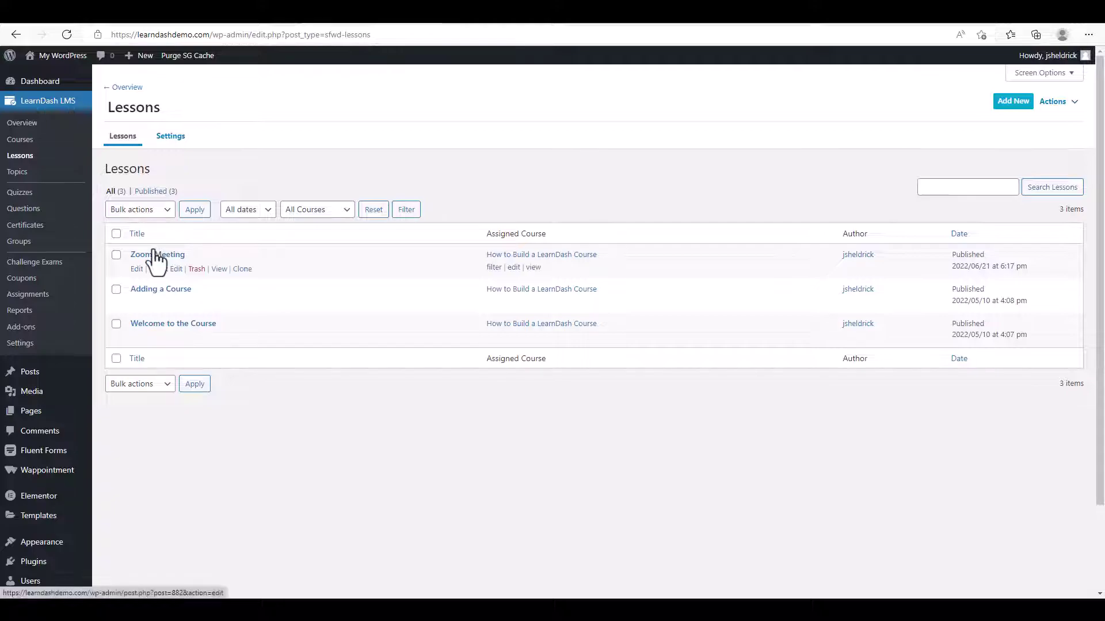
pyautogui.click(137, 269)
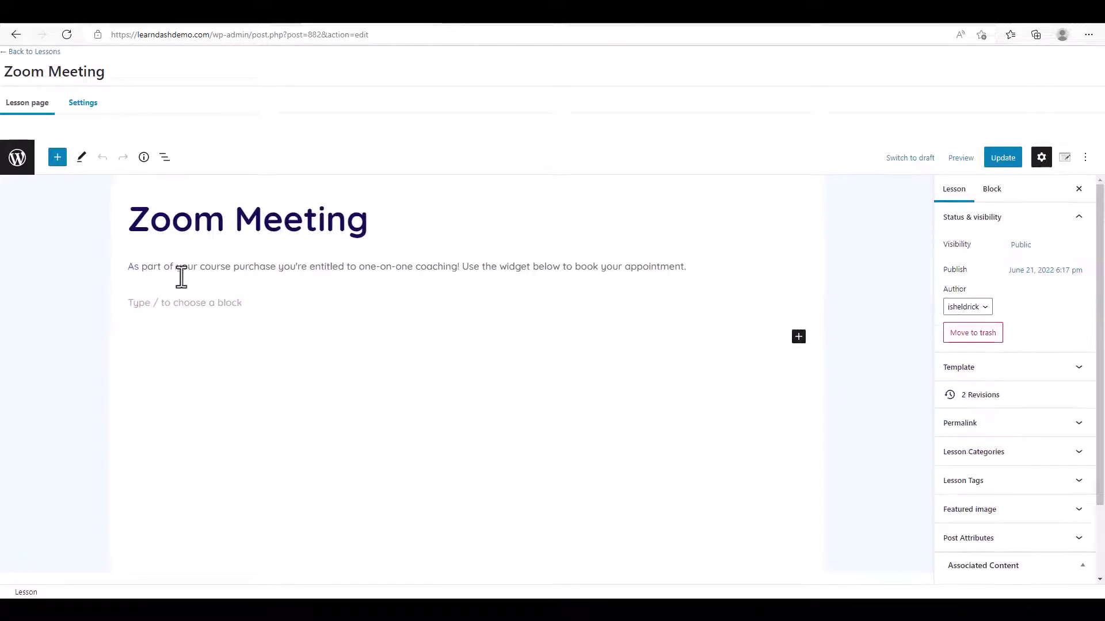
# Add a Shortcode block with the pasted booking widget shortcode below the intro, update, and view the lesson.
pyautogui.click(352, 303)
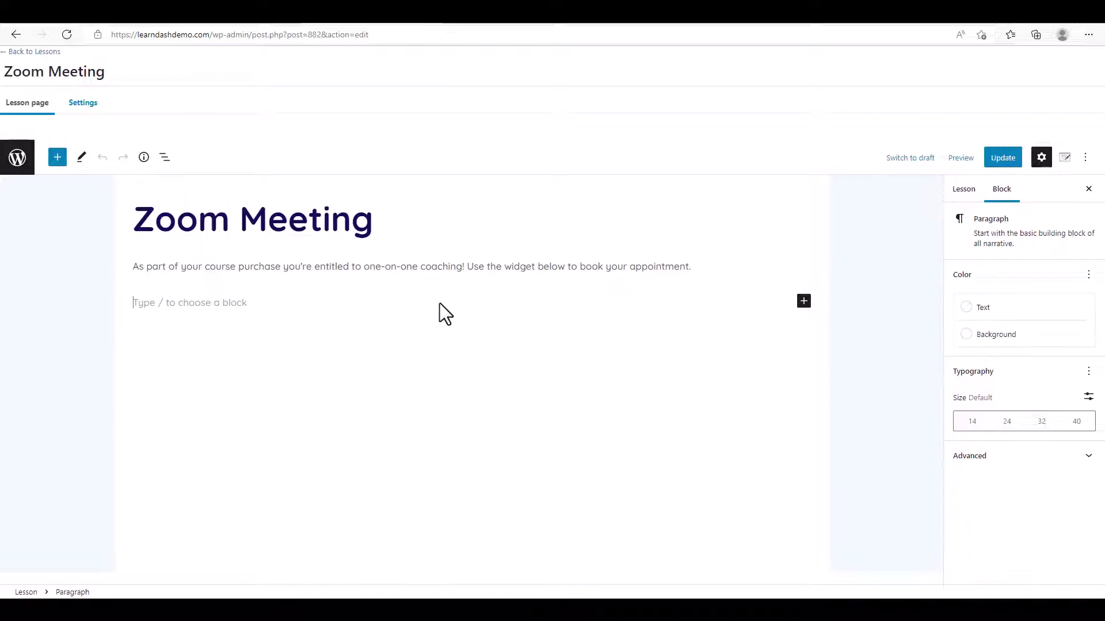
pyautogui.click(803, 303)
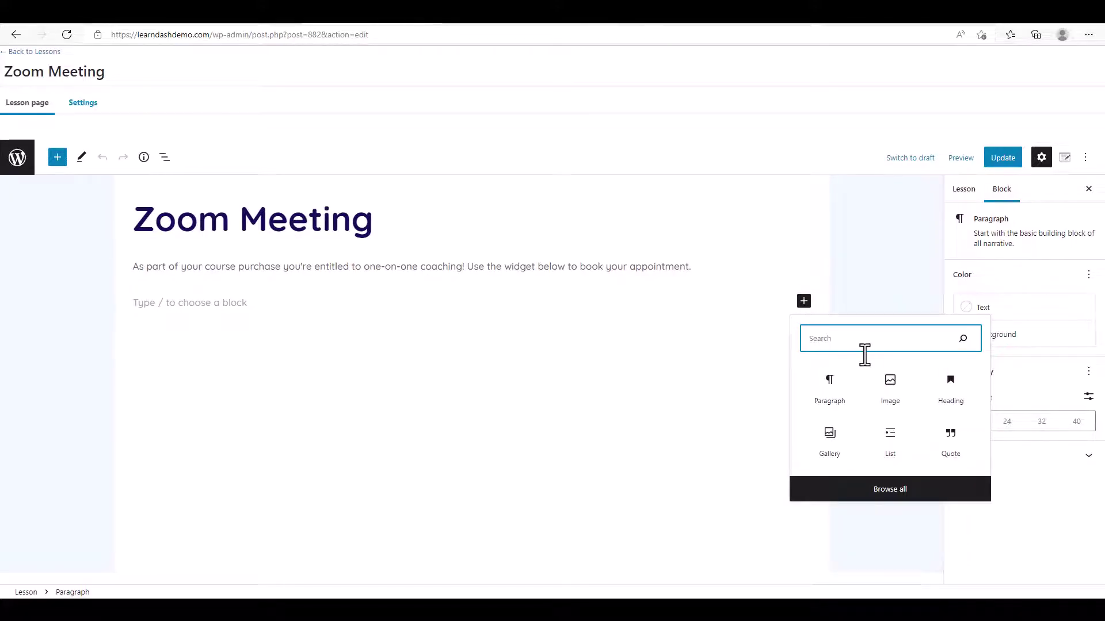
pyautogui.write('shor')
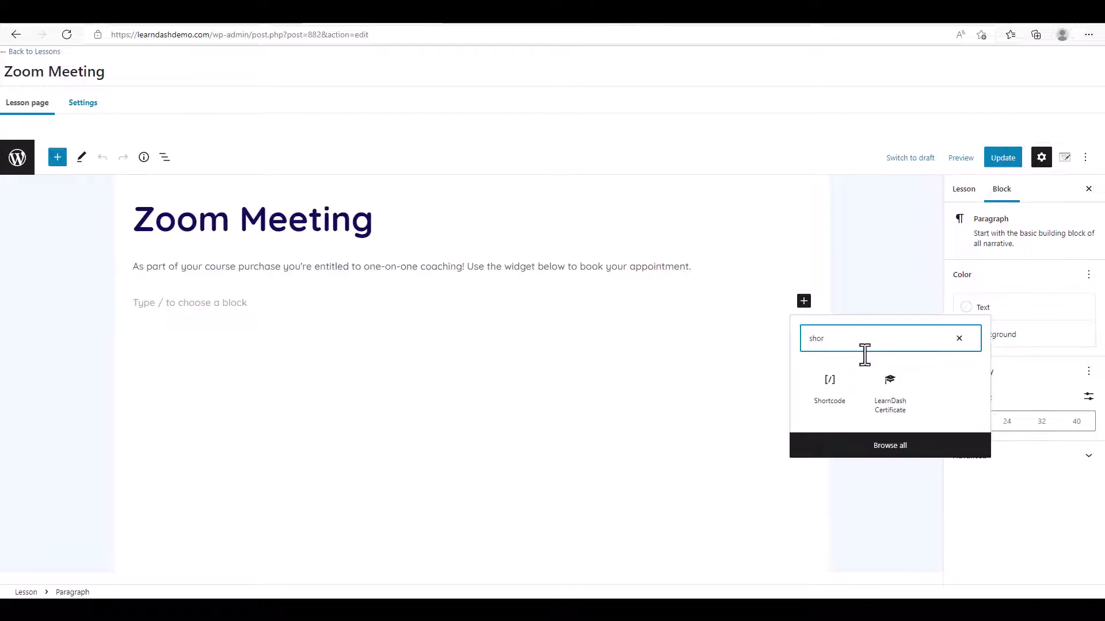
pyautogui.click(829, 391)
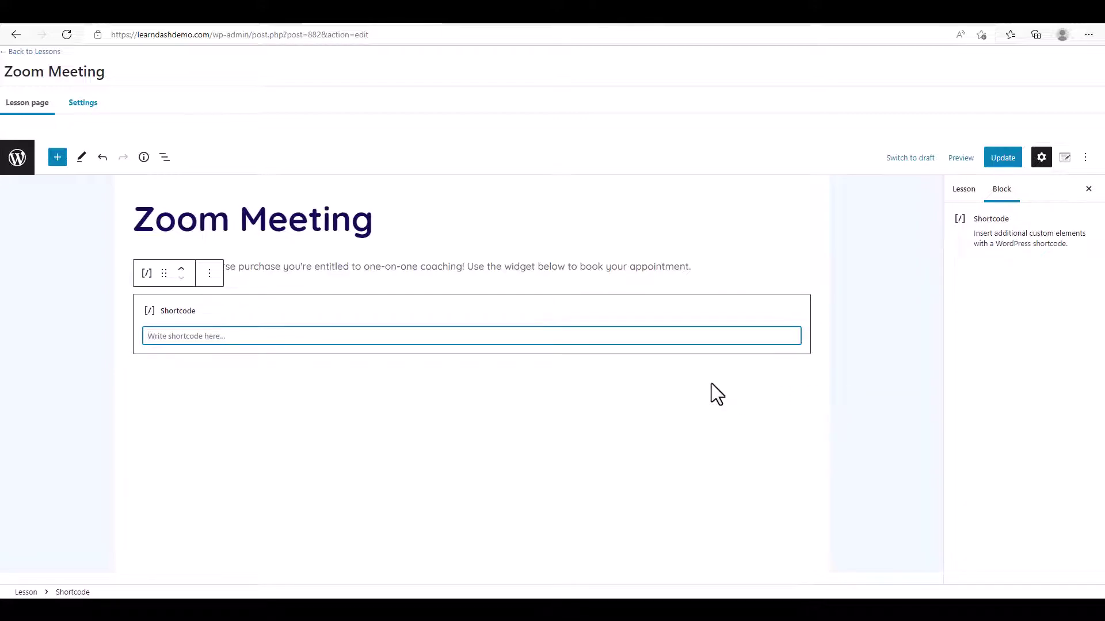
pyautogui.hotkey('ctrl', 'v')
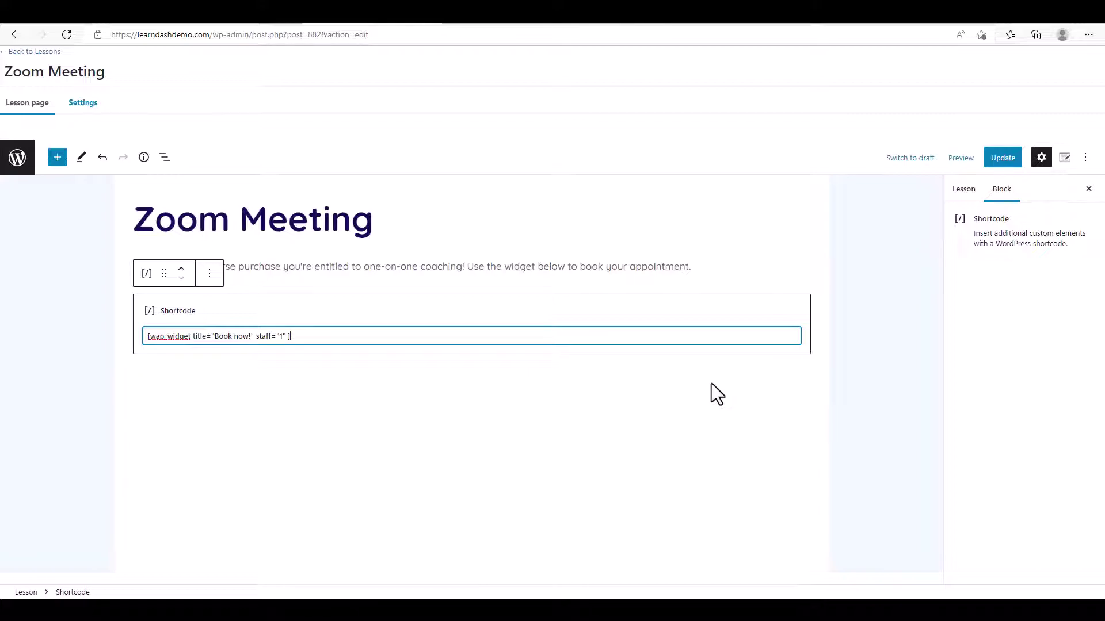
pyautogui.click(995, 159)
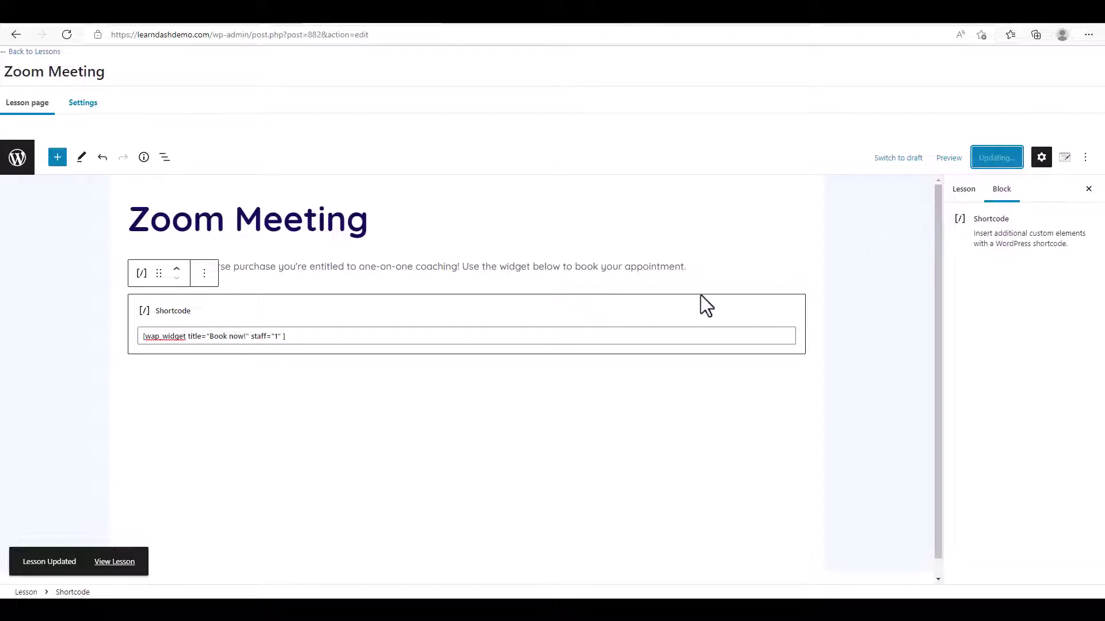
pyautogui.click(122, 564)
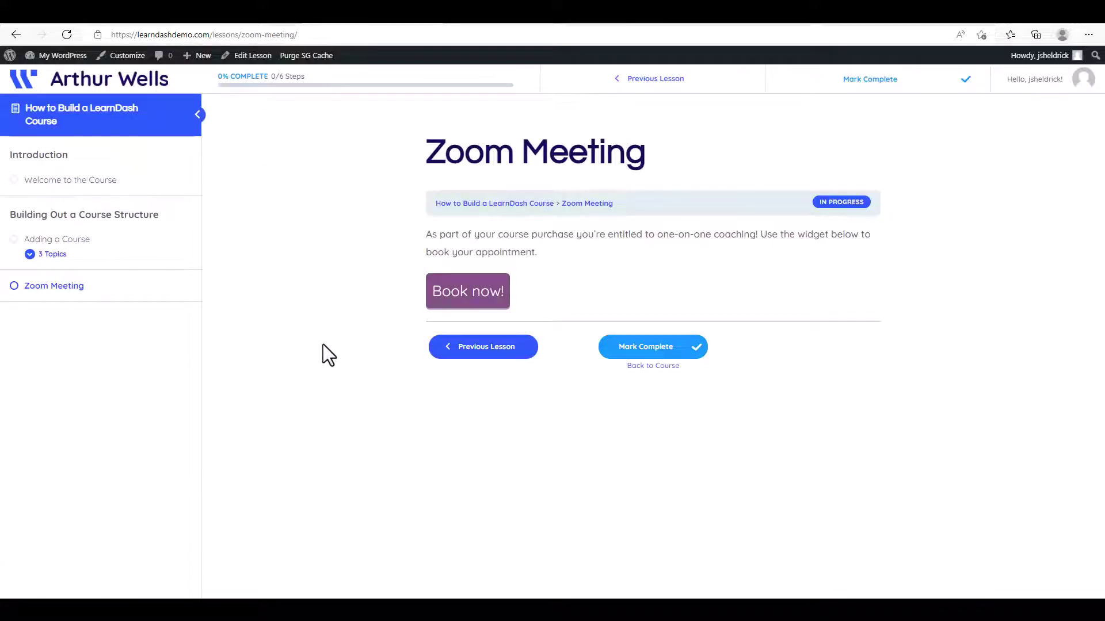
# In the Book now! widget, choose the June 22, 2022 1:00 pm Coaching slot.
pyautogui.click(463, 299)
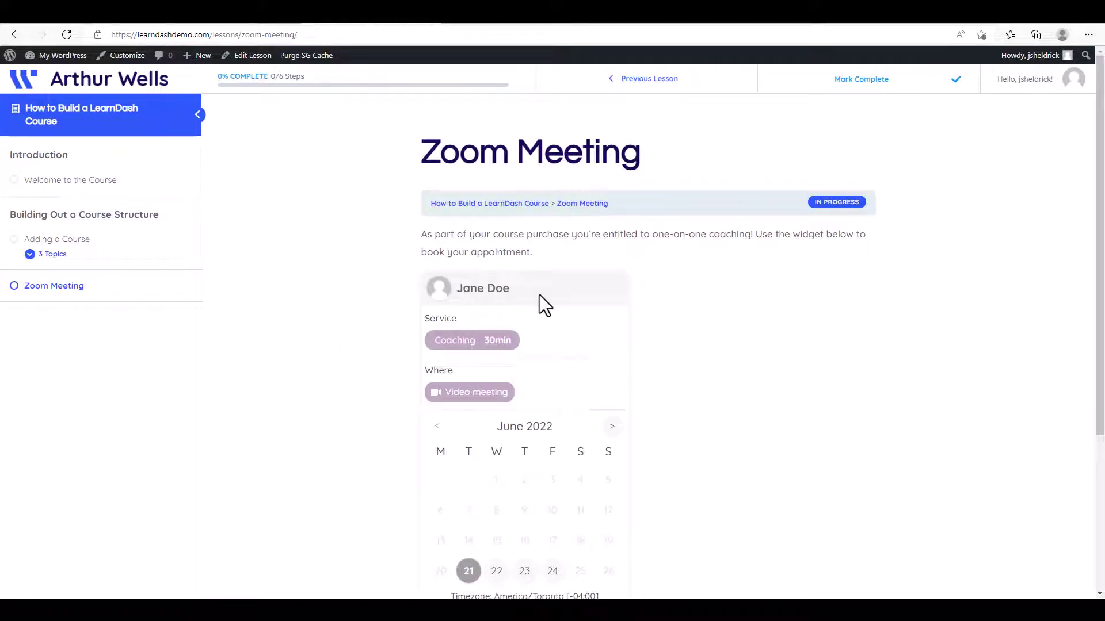
pyautogui.scroll(-2, 540, 295)
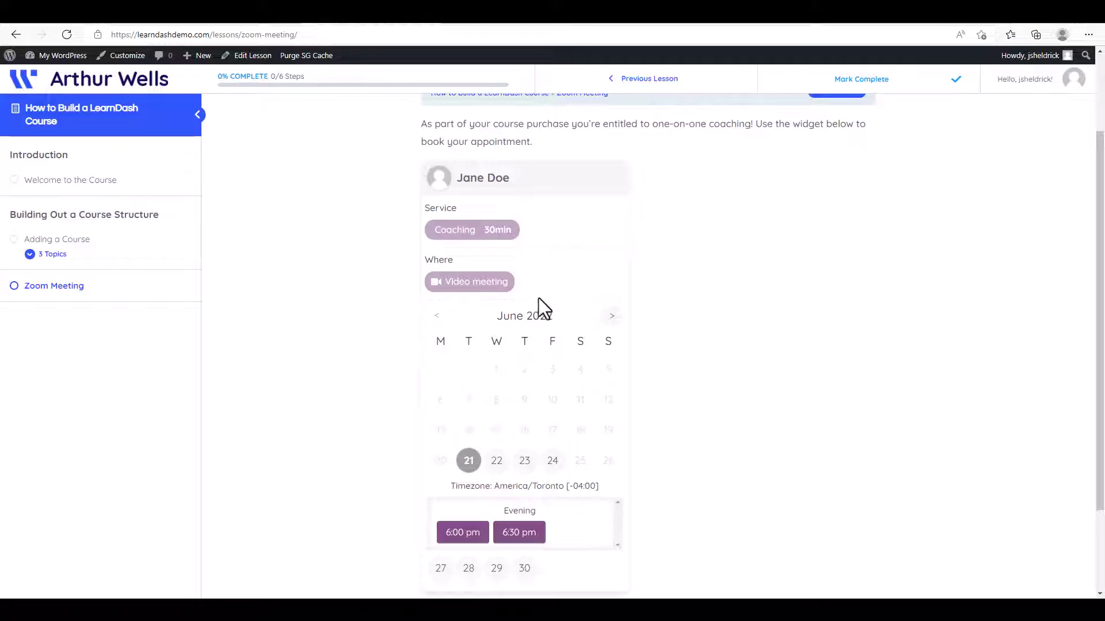
pyautogui.click(497, 470)
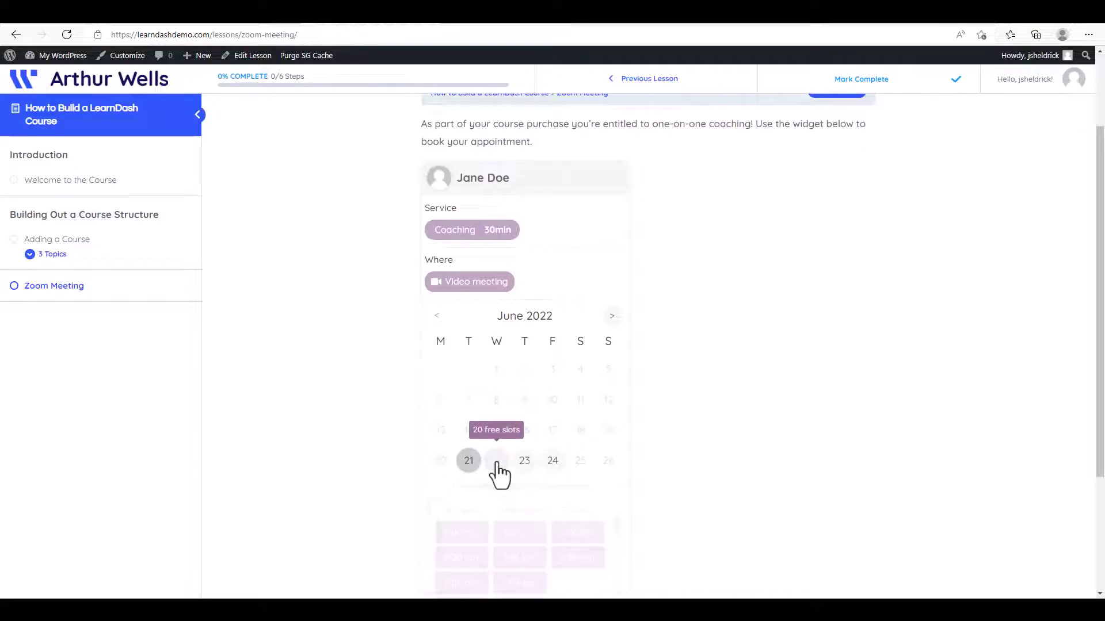
pyautogui.scroll(-1, 532, 468)
pyautogui.click(535, 477)
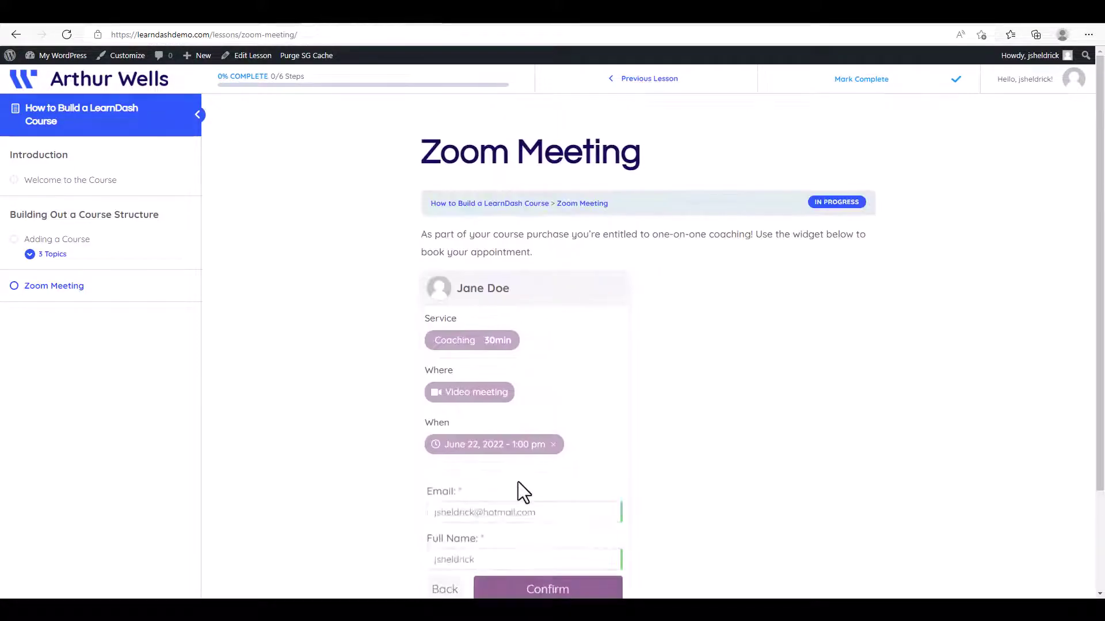
pyautogui.scroll(-1, 524, 482)
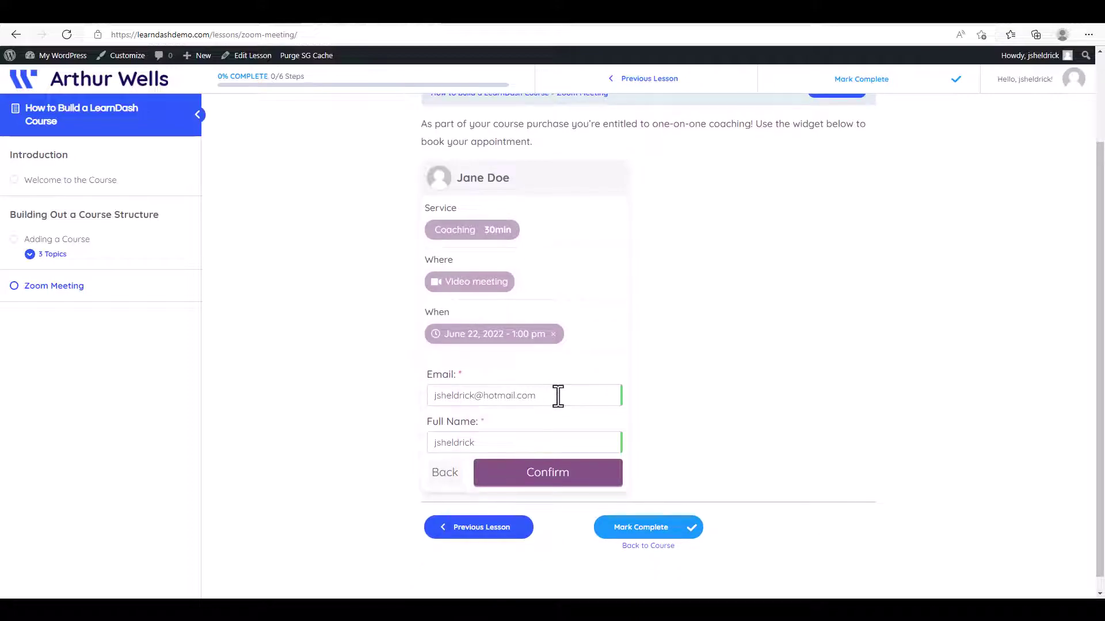
# Replace the Full Name field with the client's full name and confirm the booking.
pyautogui.moveTo(493, 445); pyautogui.dragTo(406, 436)
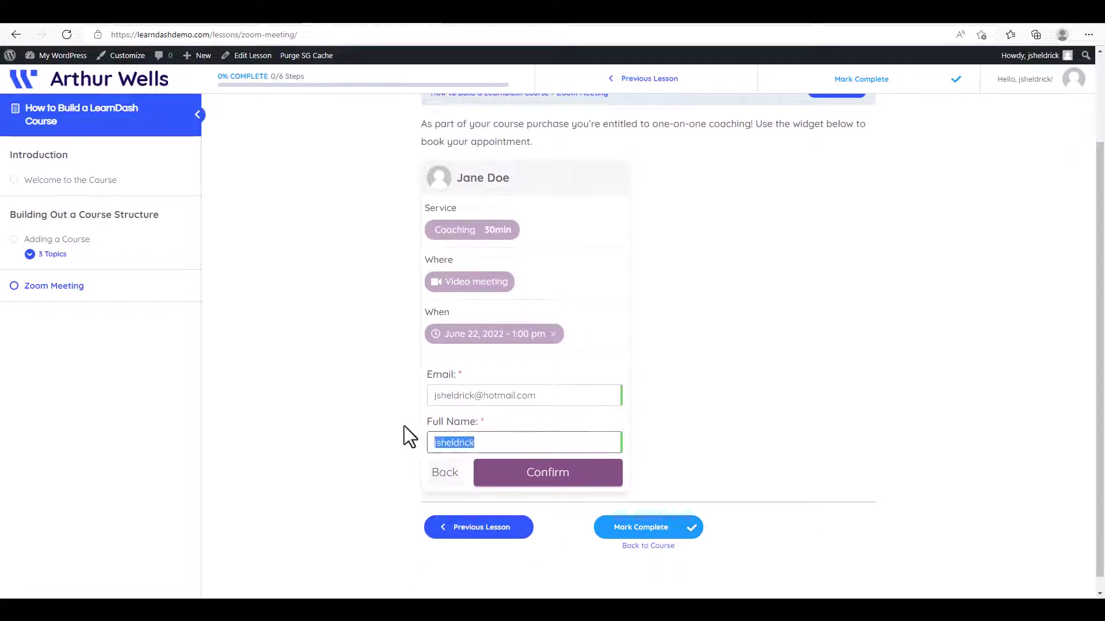
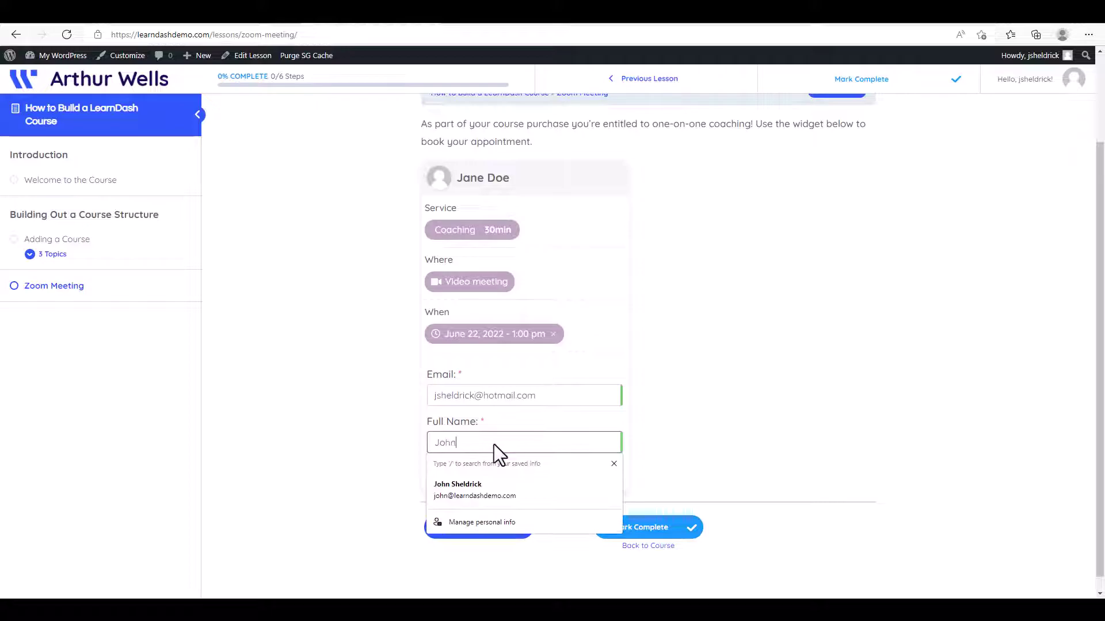
pyautogui.click(396, 429)
pyautogui.click(541, 482)
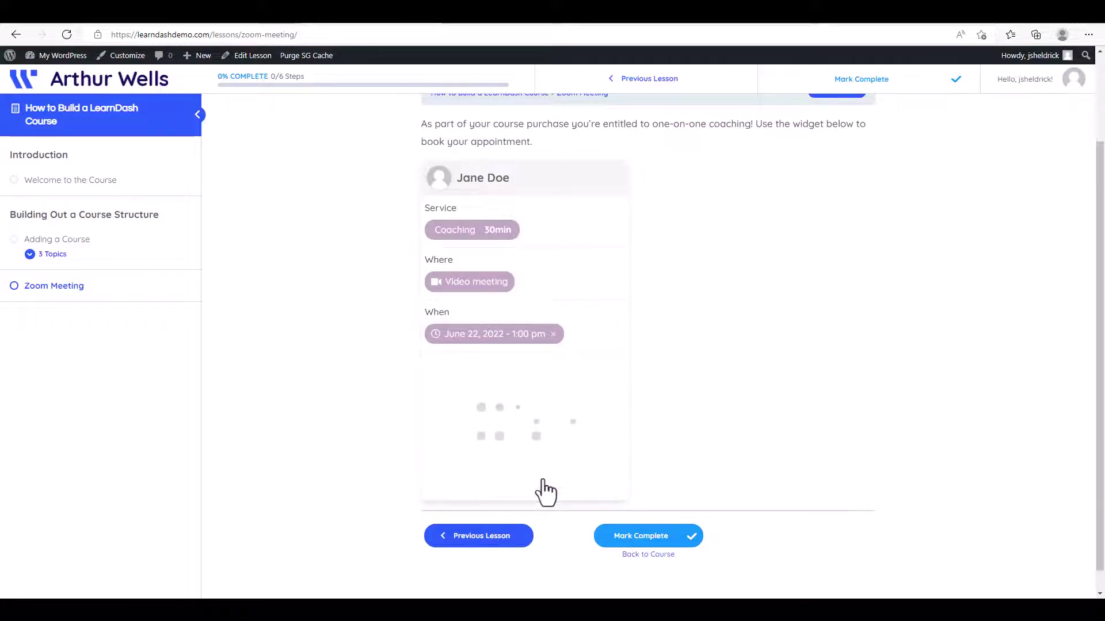